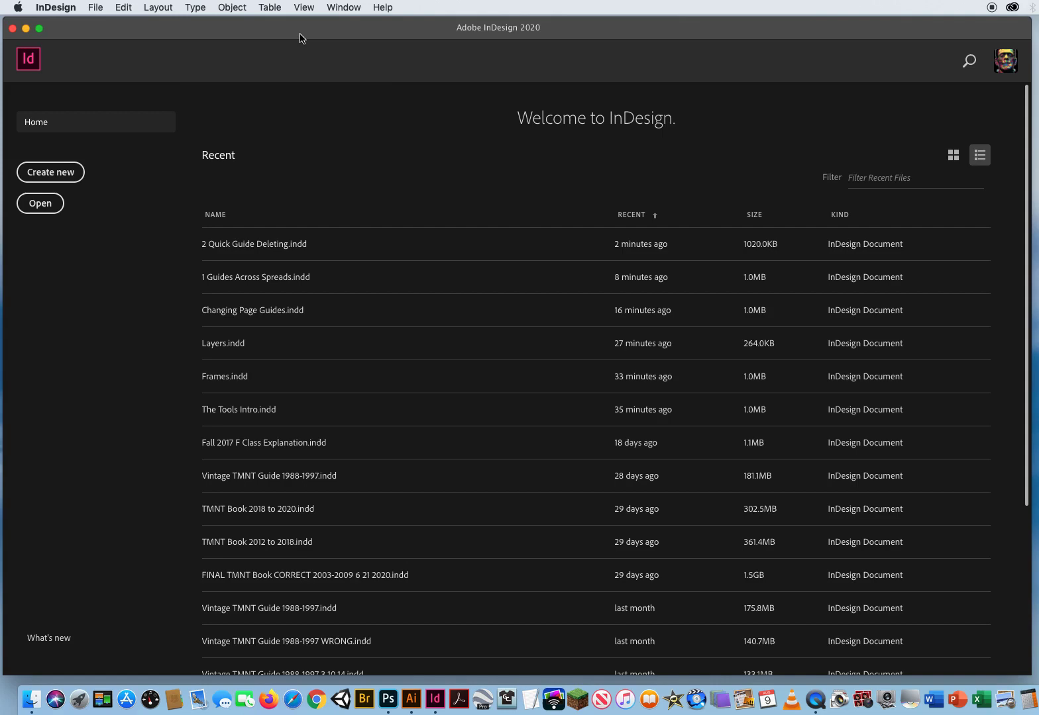
Step: Open Display Settings.indd from the 5 Display Performance folder
left_click(96, 8)
key("super+o")
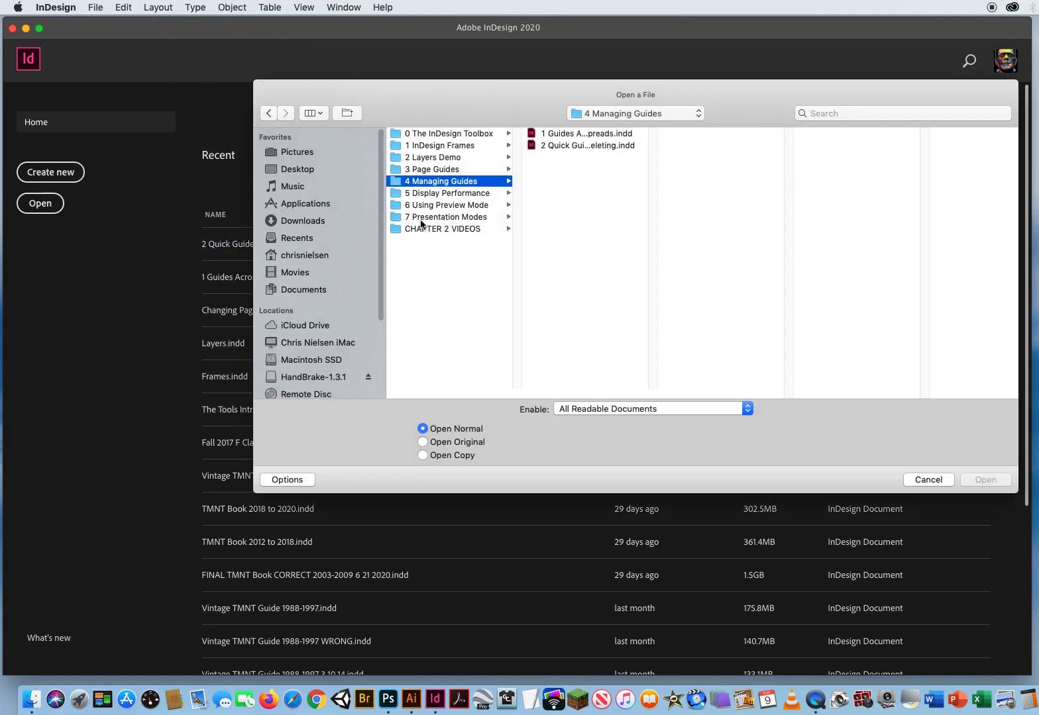
left_click(423, 193)
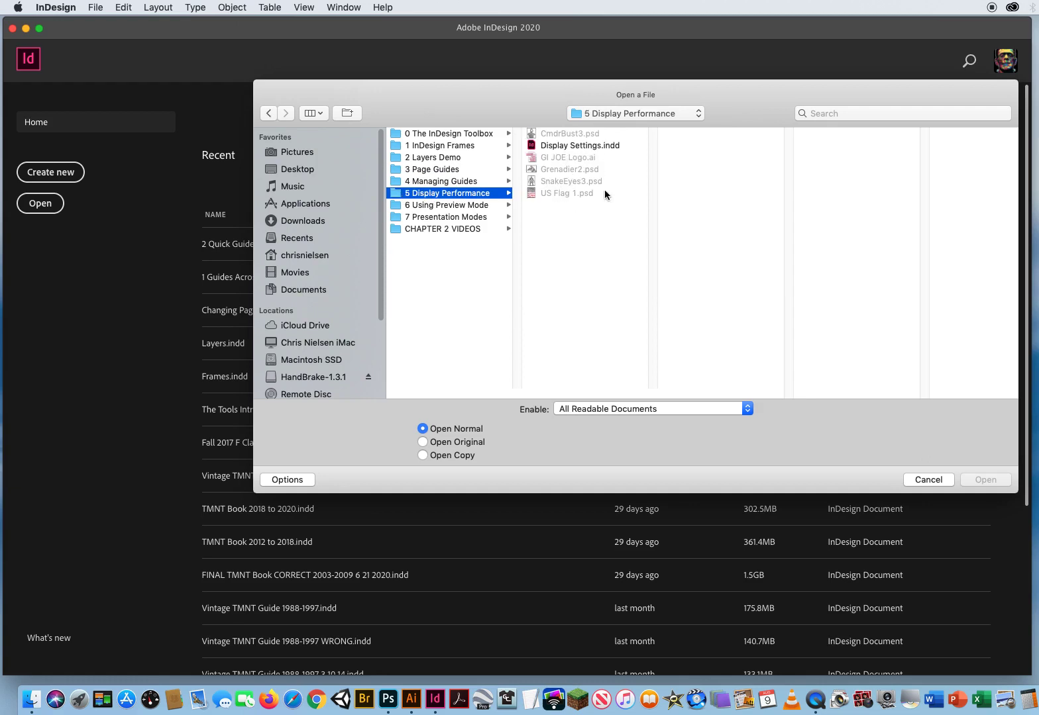
left_click(555, 146)
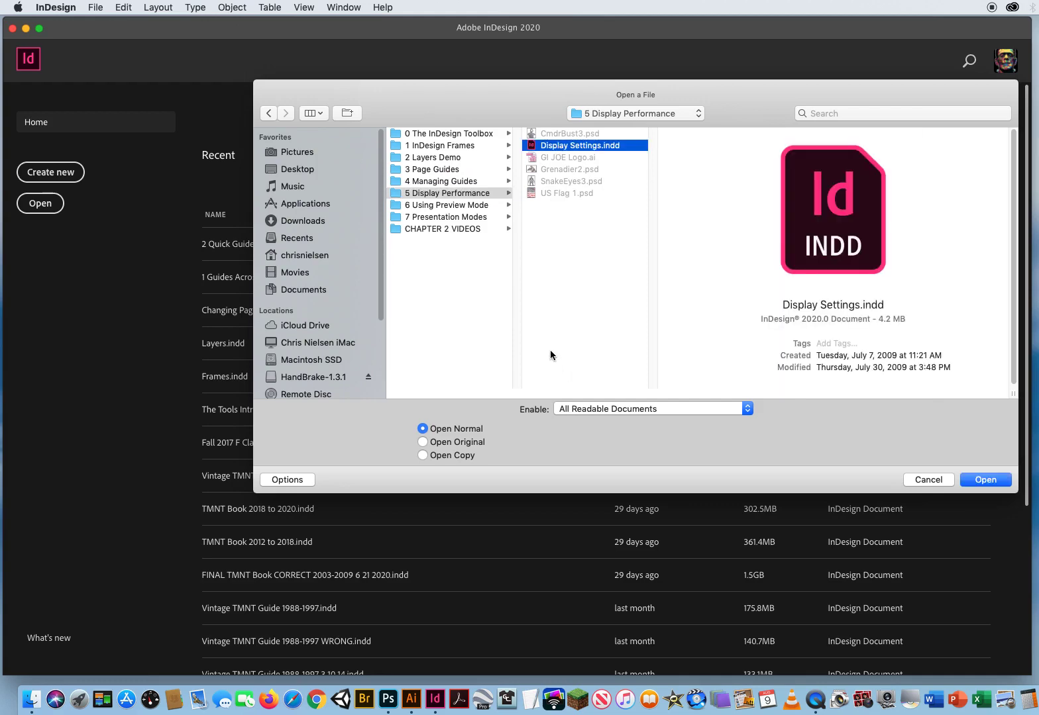
left_click(974, 484)
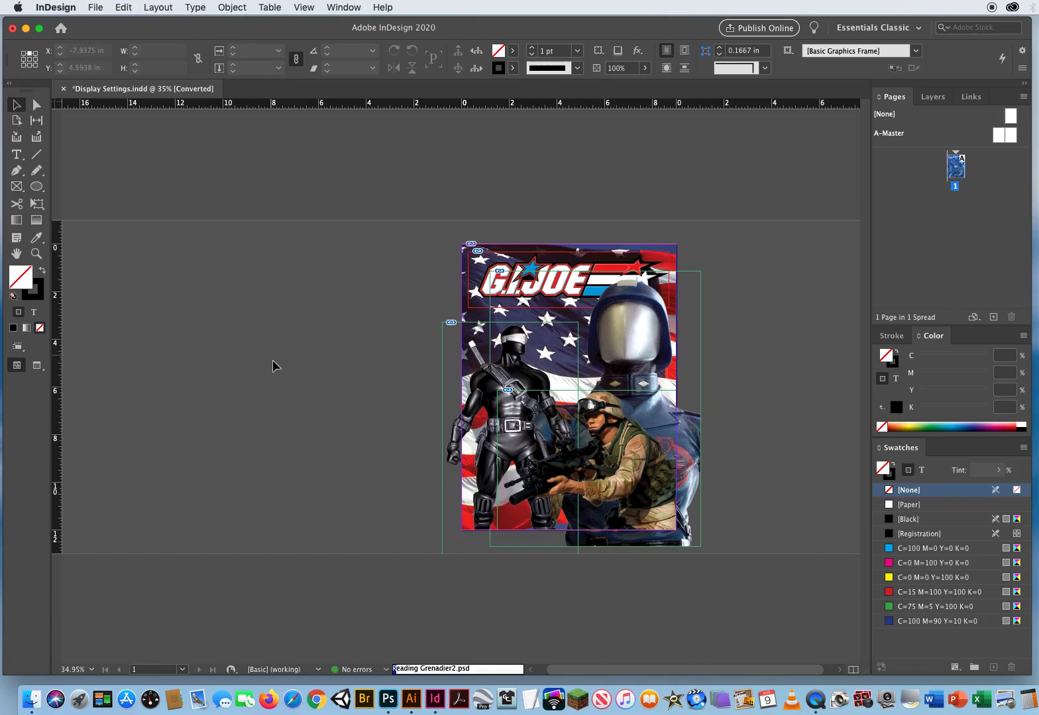
Step: Zoom the G.I.JOE logo to 400% with its G and I letters in view, then return to the Selection tool
scroll(341, 370, "right", 2)
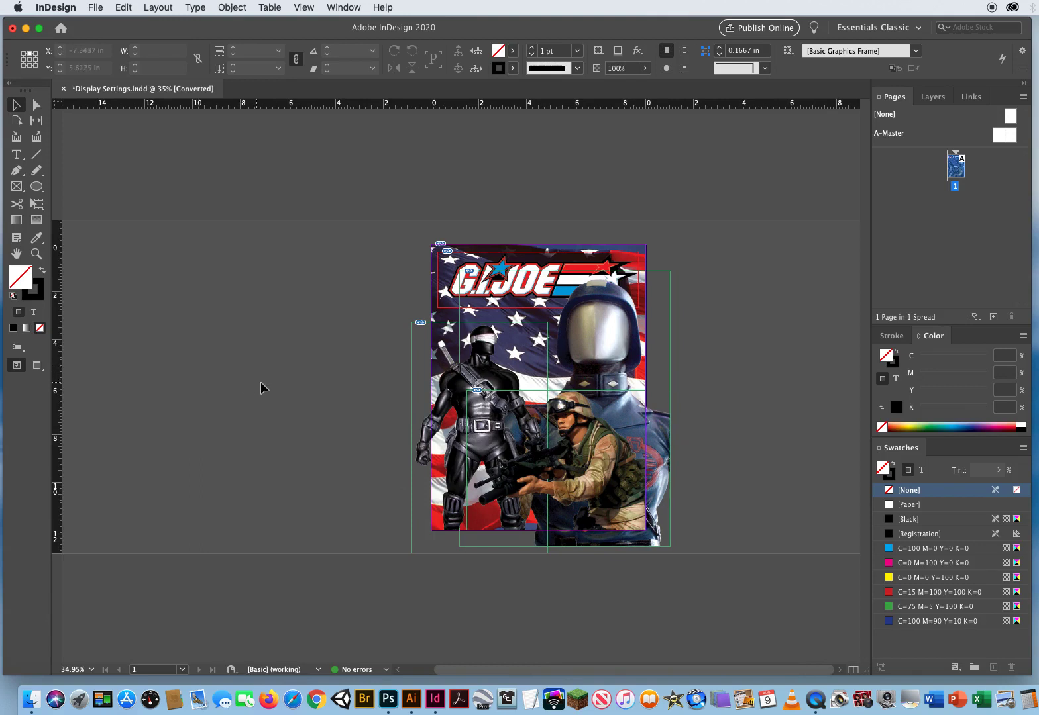
left_click(37, 253)
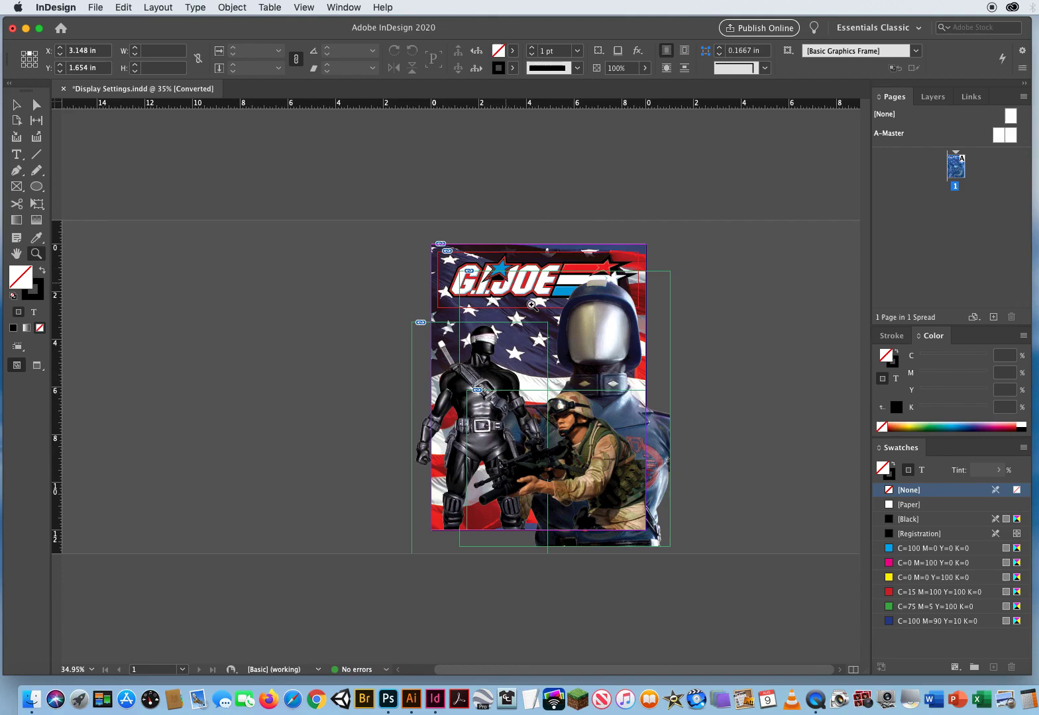
left_click(506, 284)
left_click(463, 237)
left_click(438, 264)
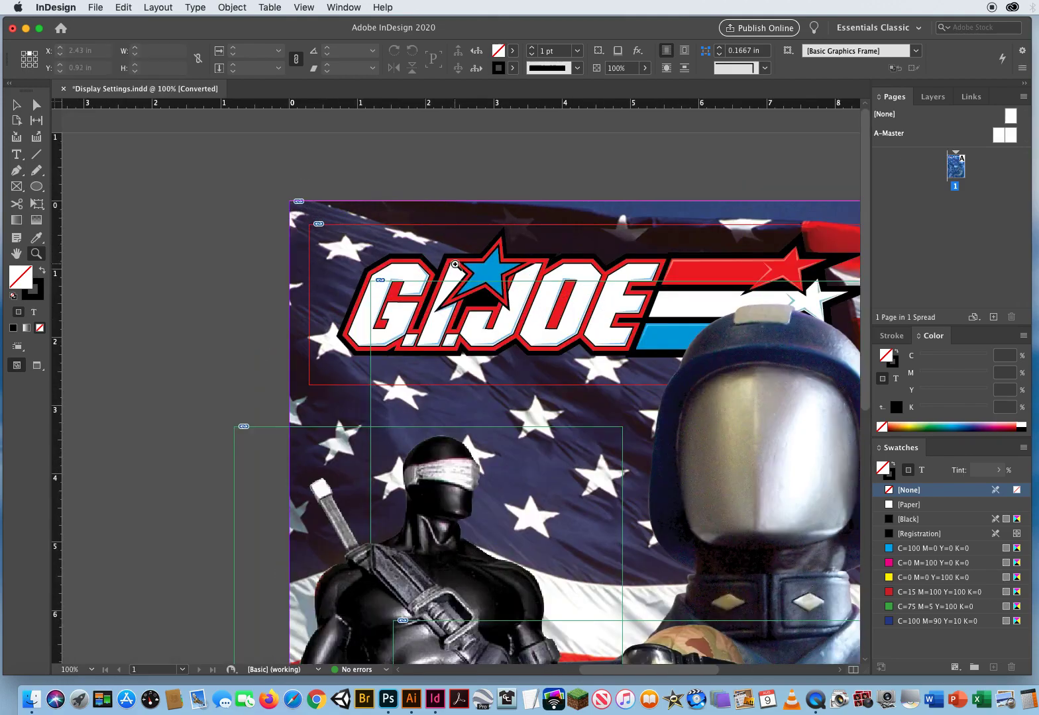
left_click(482, 309)
left_click(492, 339)
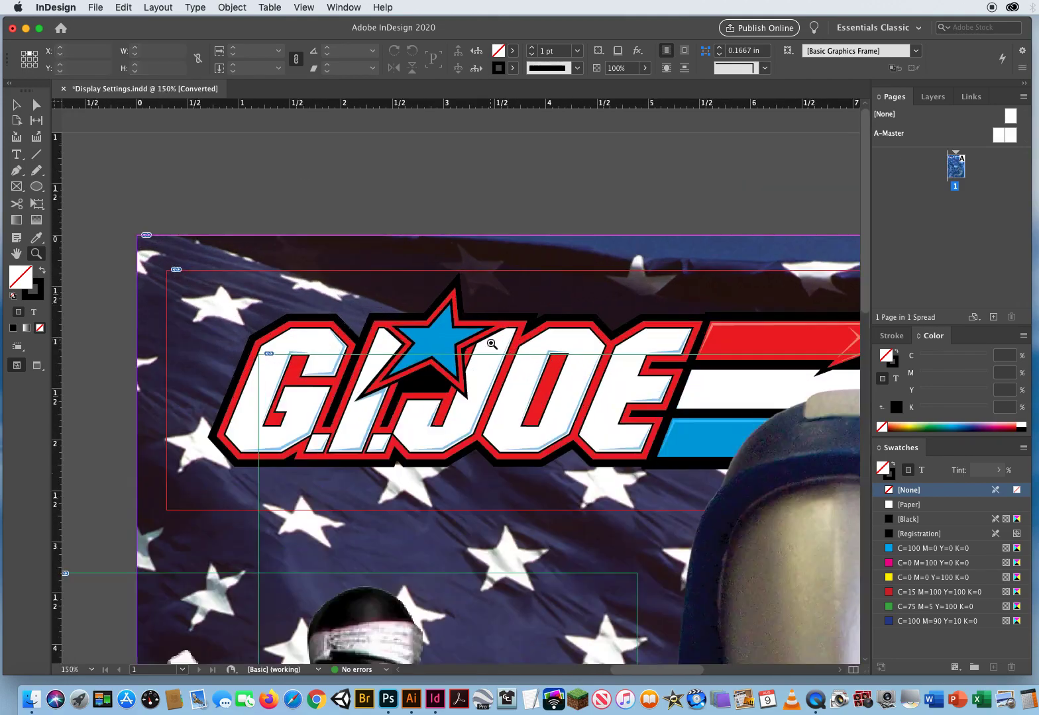
left_click(467, 390)
left_click(451, 389)
left_click(350, 371)
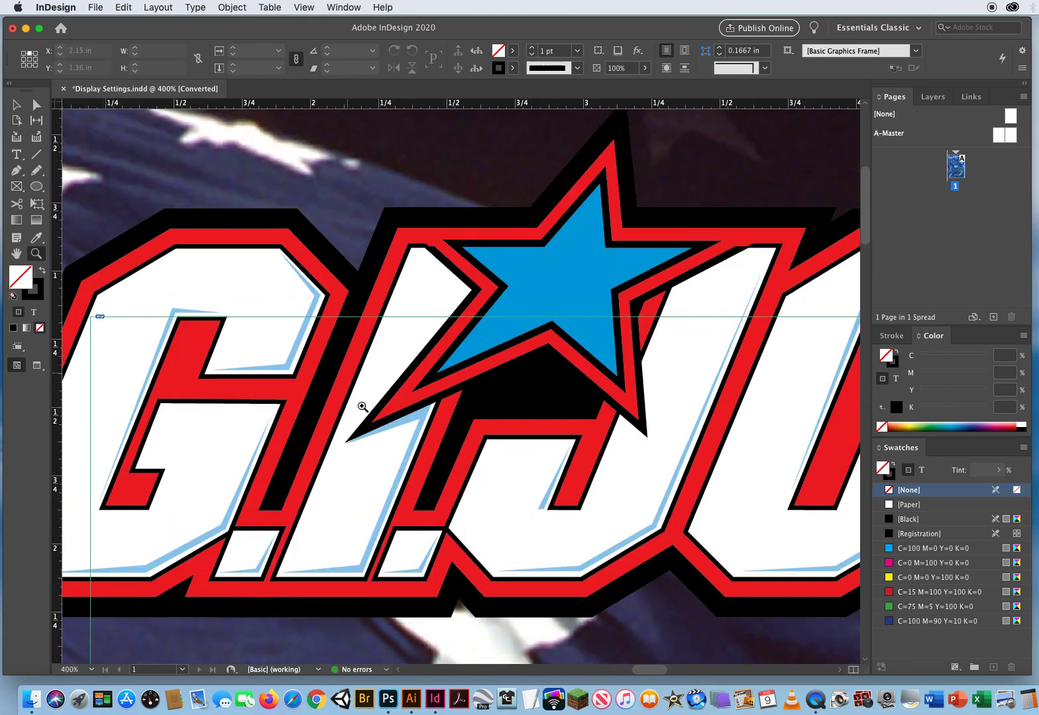
left_click_drag(398, 457, 559, 398)
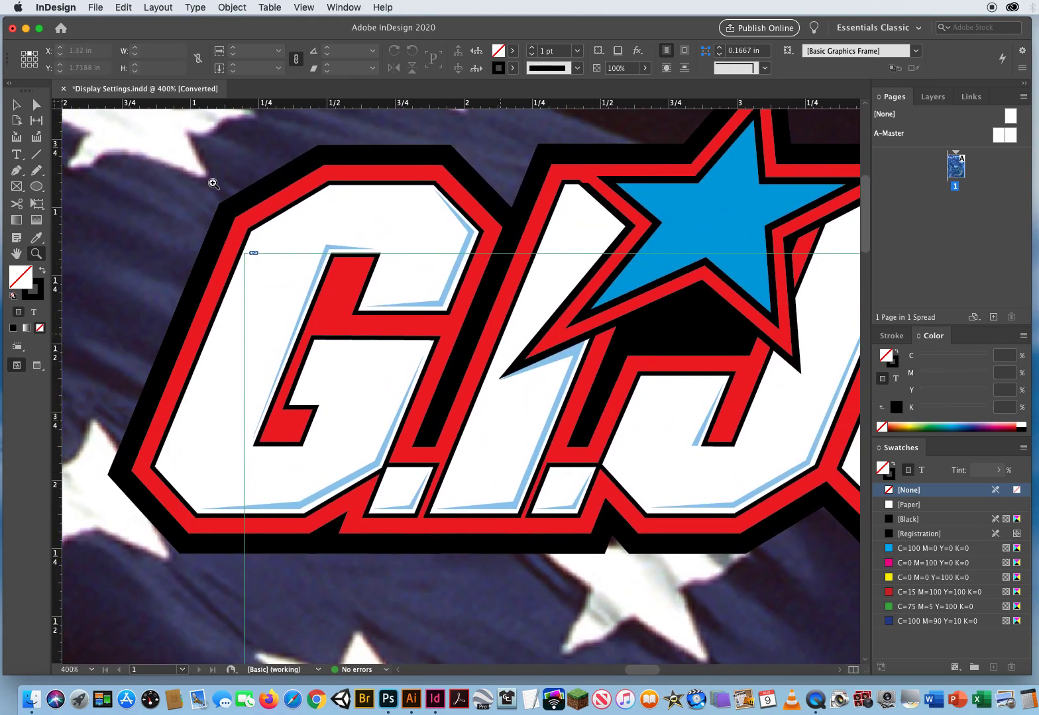
left_click(20, 104)
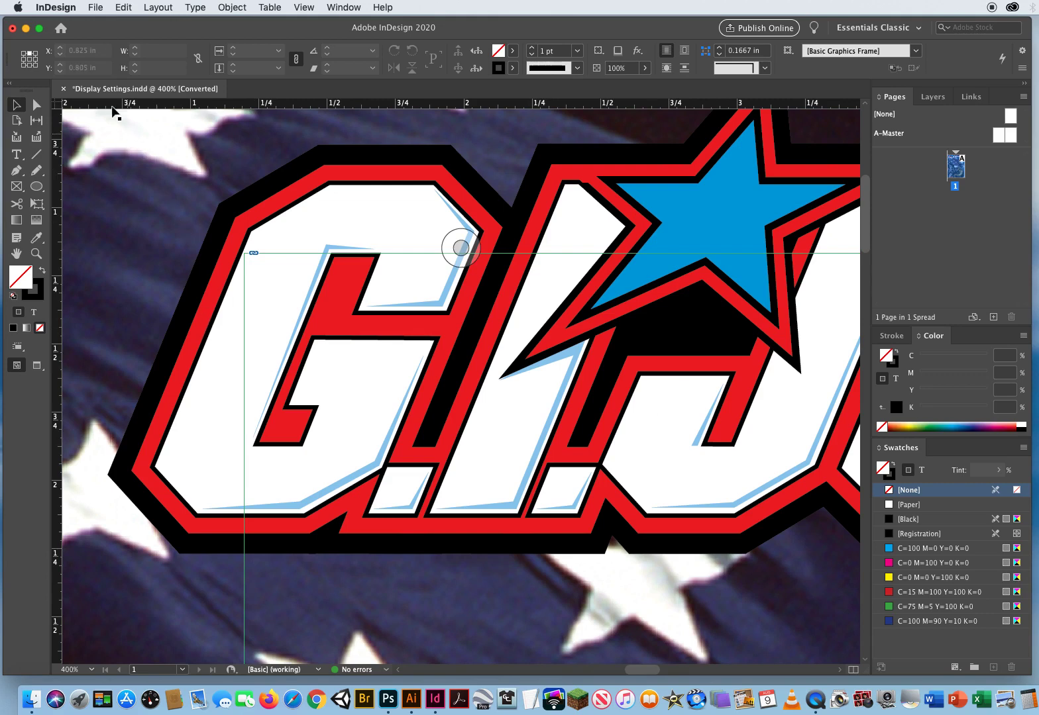
Step: Show the InDesign Preferences submenu listing Display Performance
left_click(56, 7)
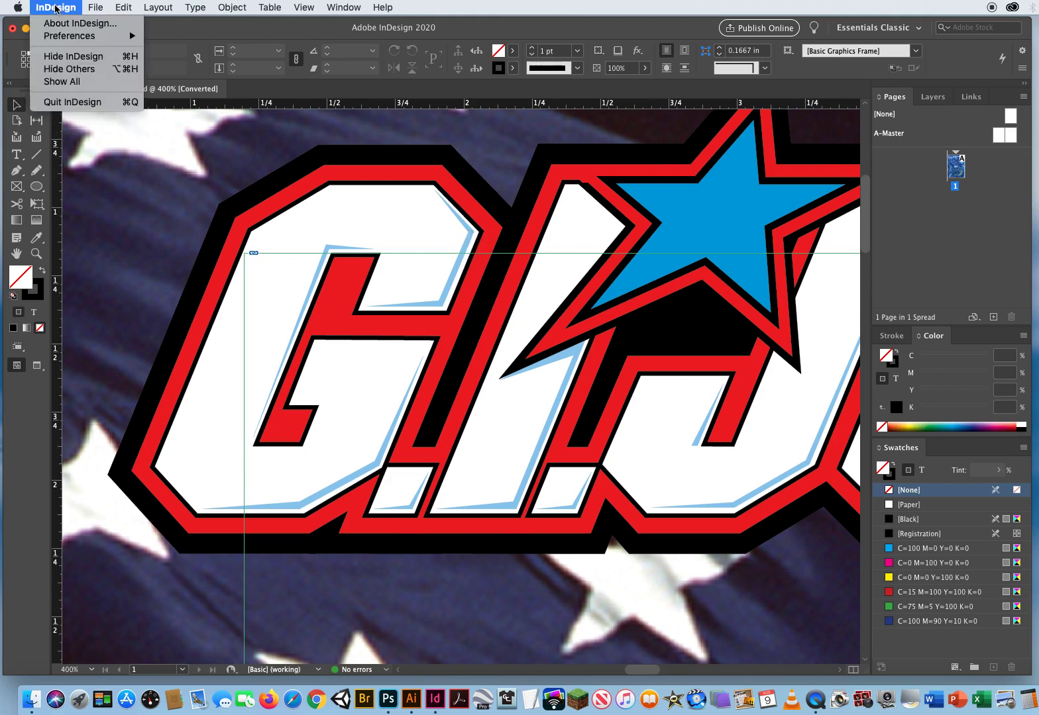
mouse_move(55, 40)
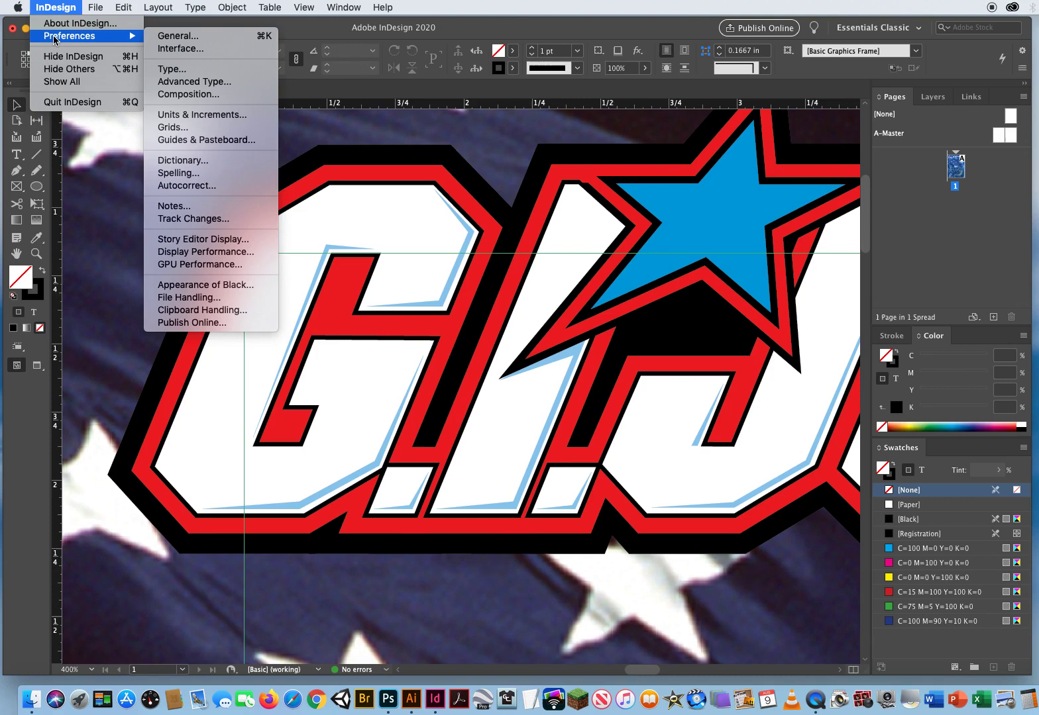
left_click(51, 12)
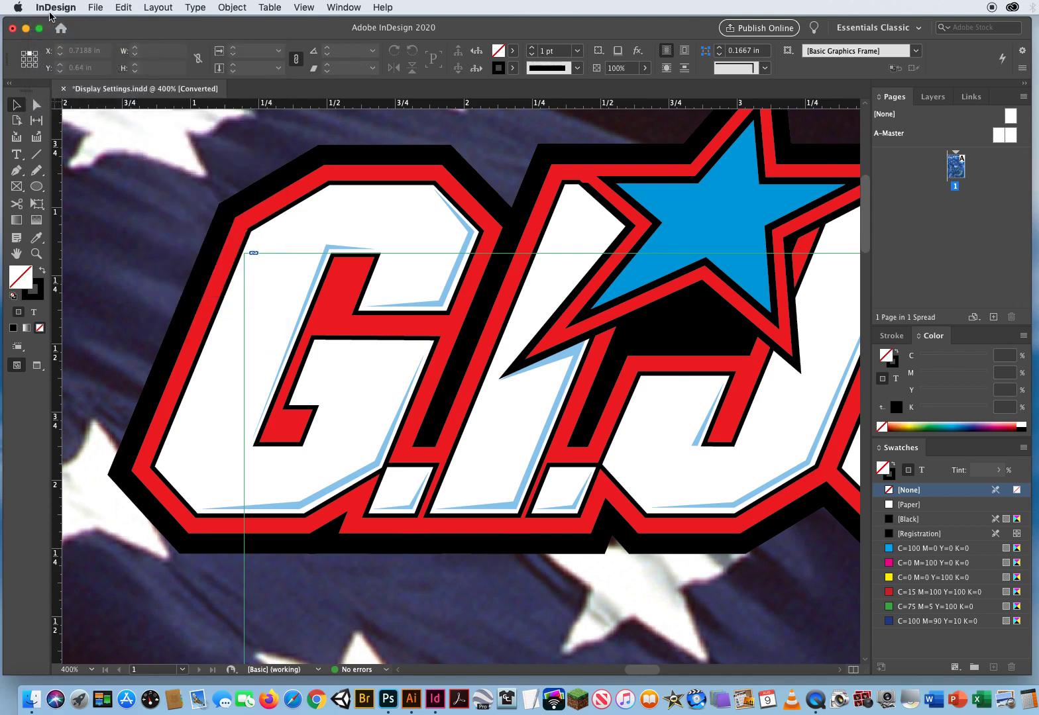
left_click(123, 8)
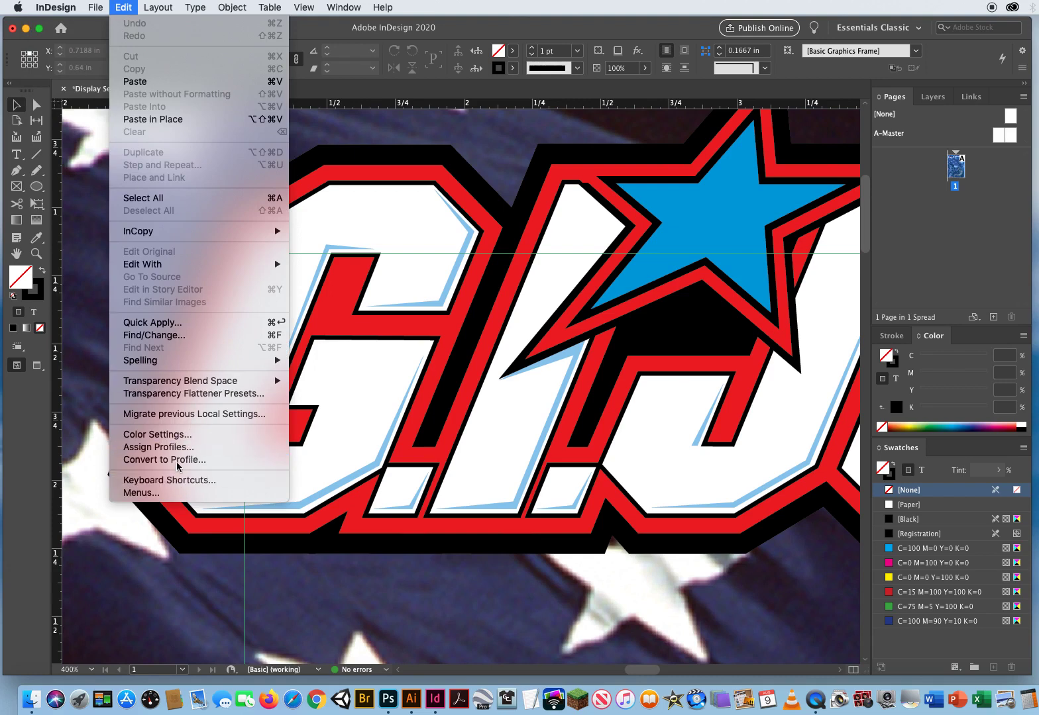
mouse_move(57, 9)
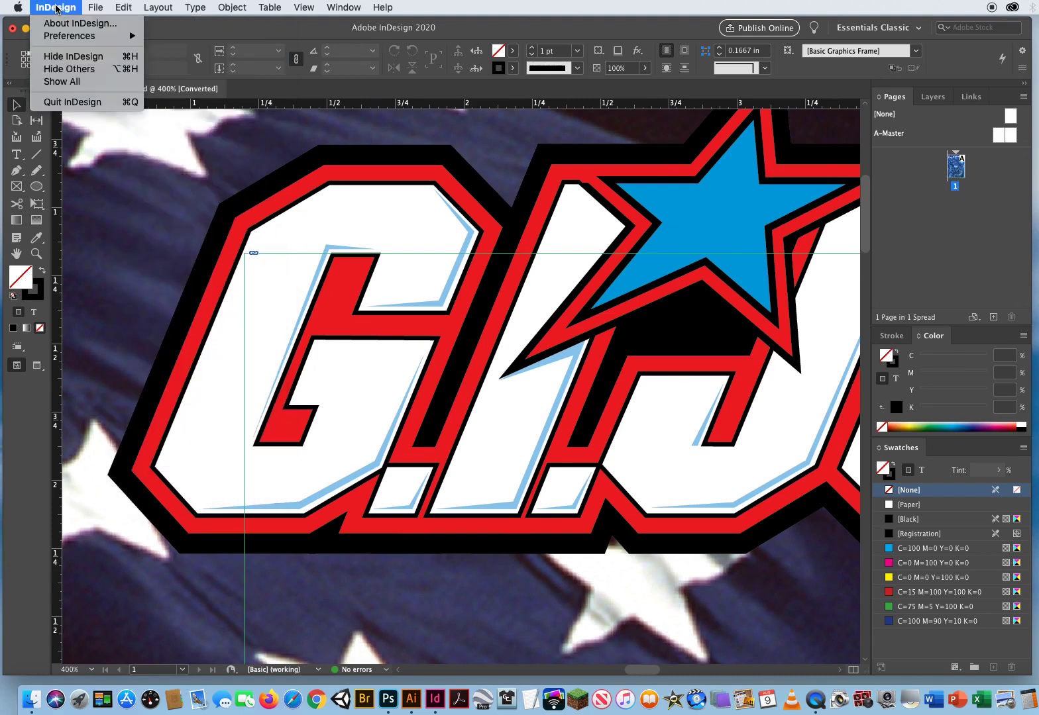
mouse_move(53, 38)
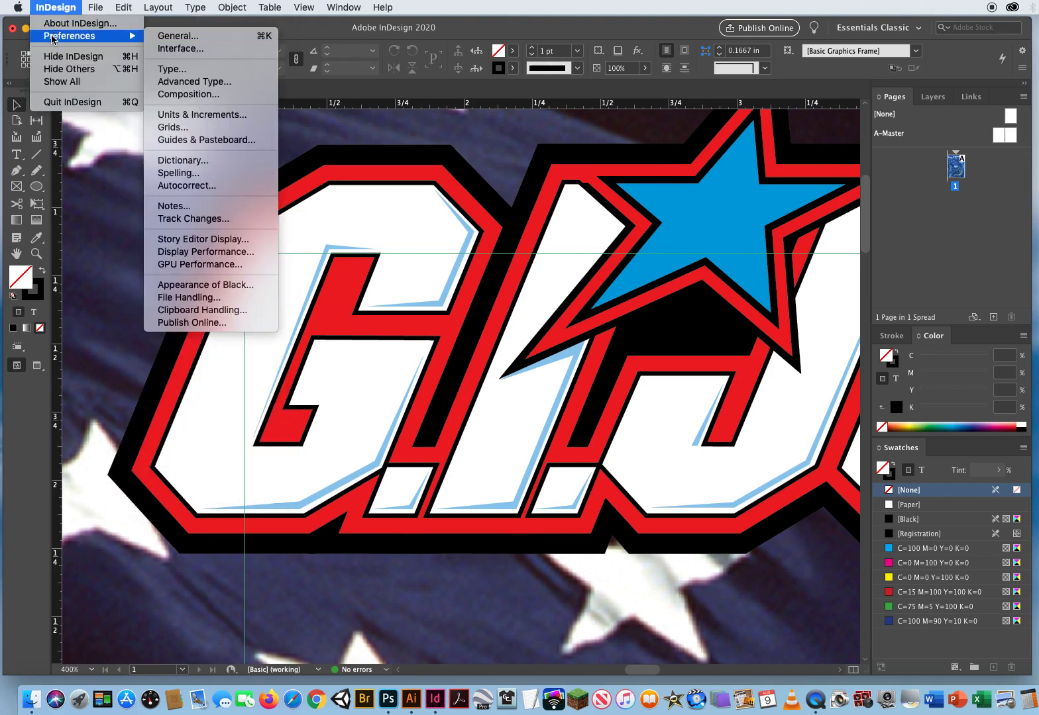
Step: Set Display Performance Default View and Adjust View Settings to Typical
left_click(199, 252)
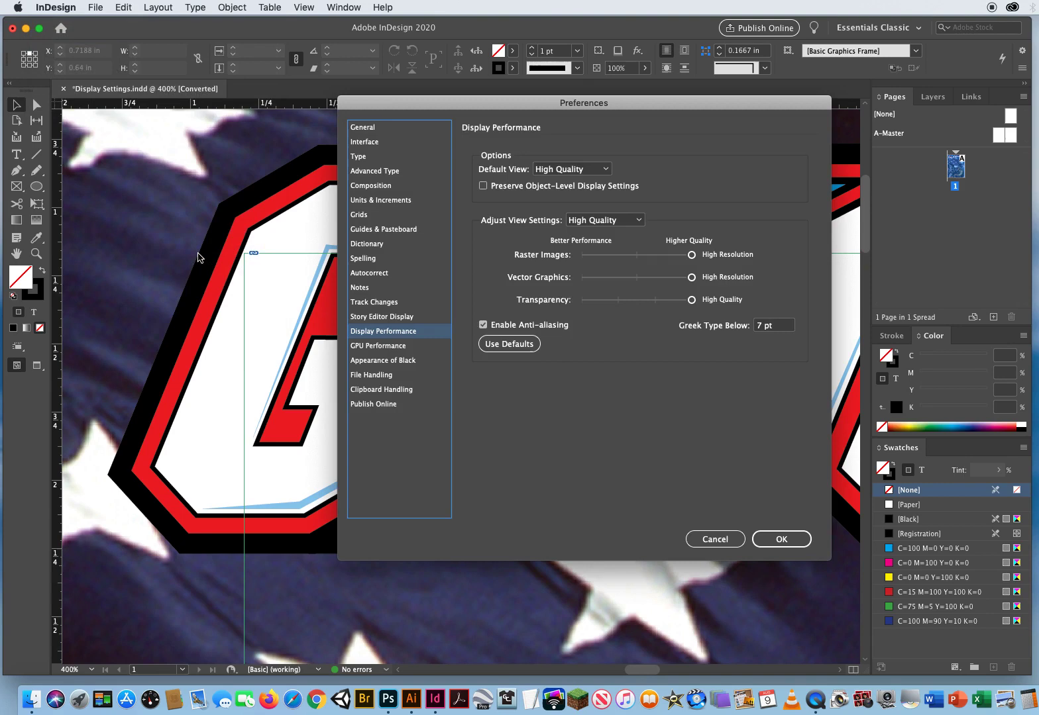
left_click_drag(518, 108, 339, 140)
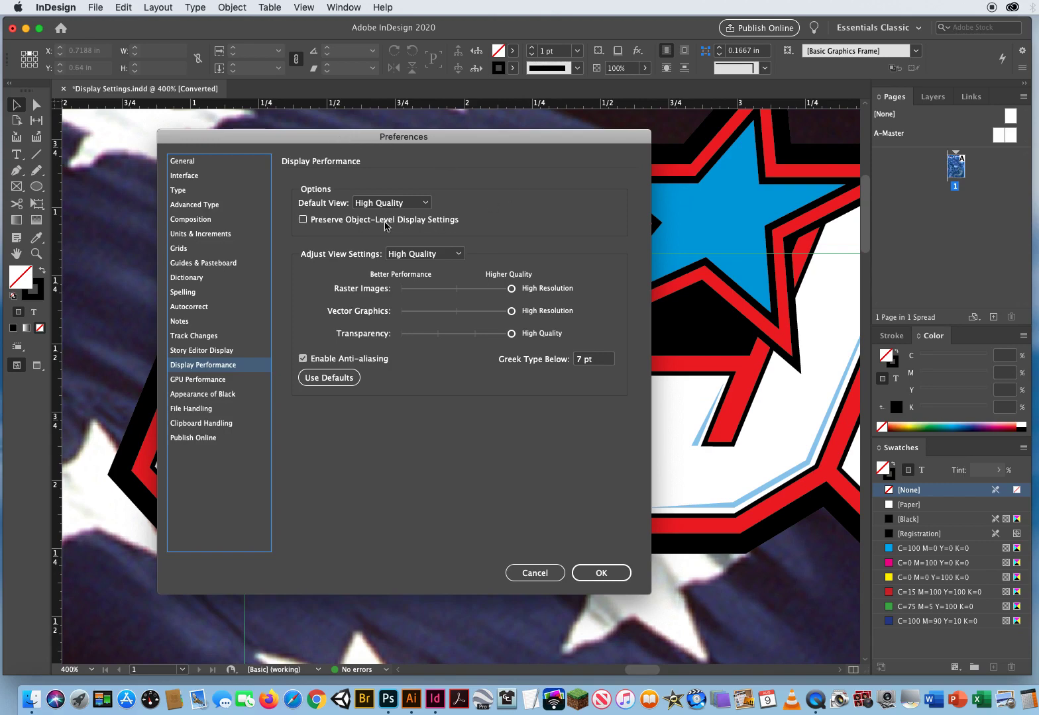
left_click(384, 204)
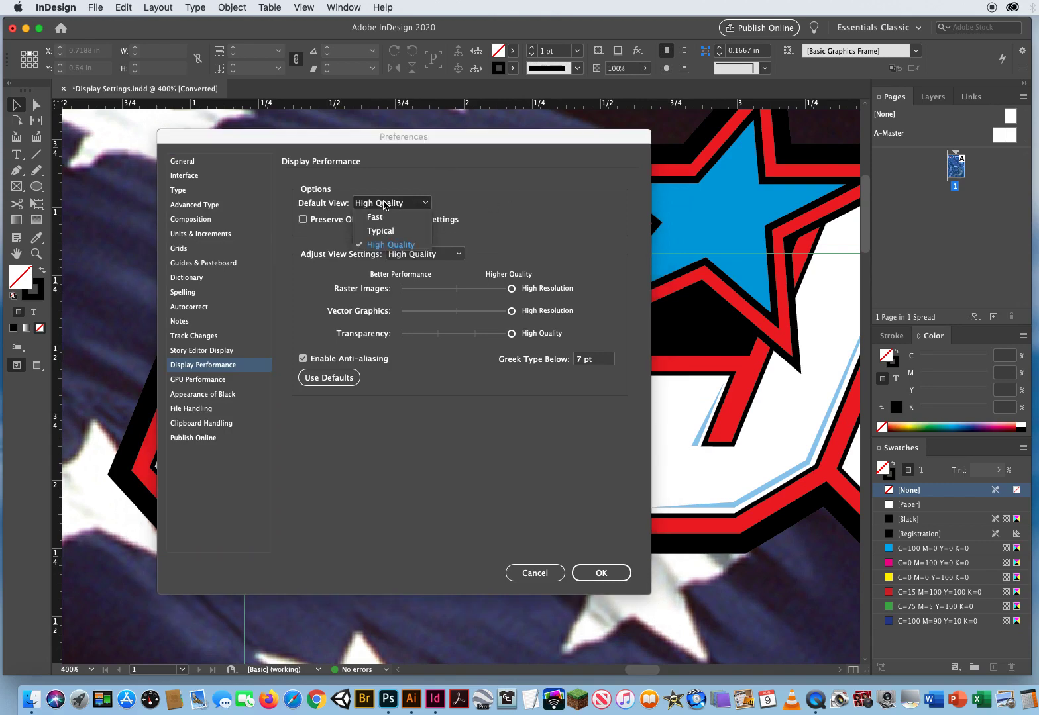
left_click(395, 231)
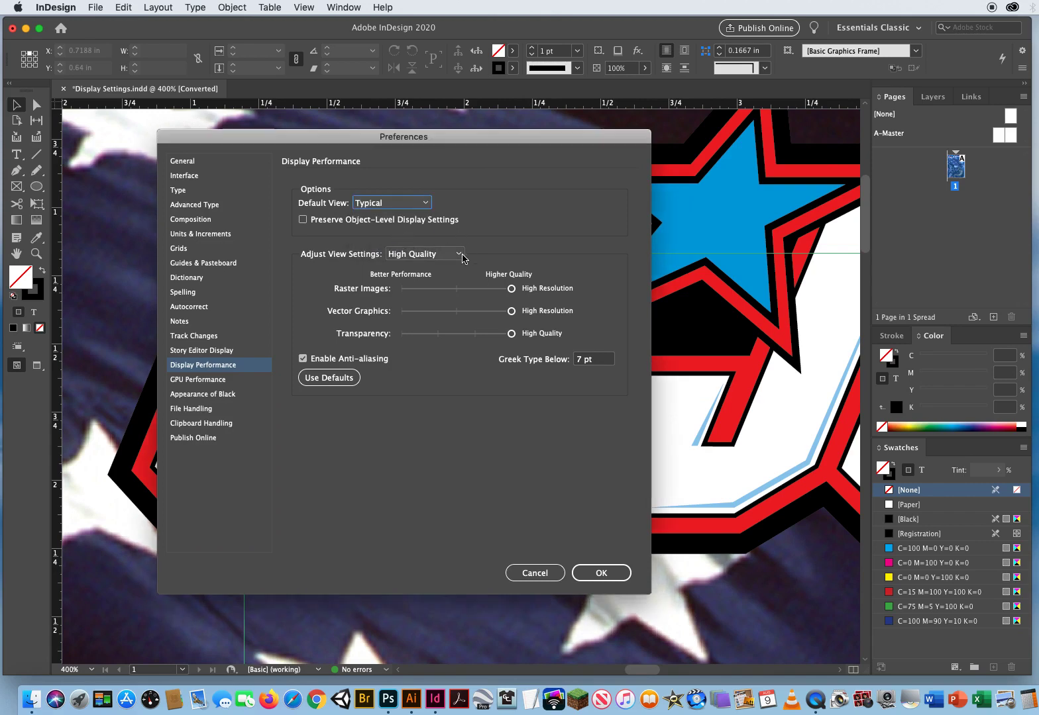
left_click(437, 254)
left_click(429, 283)
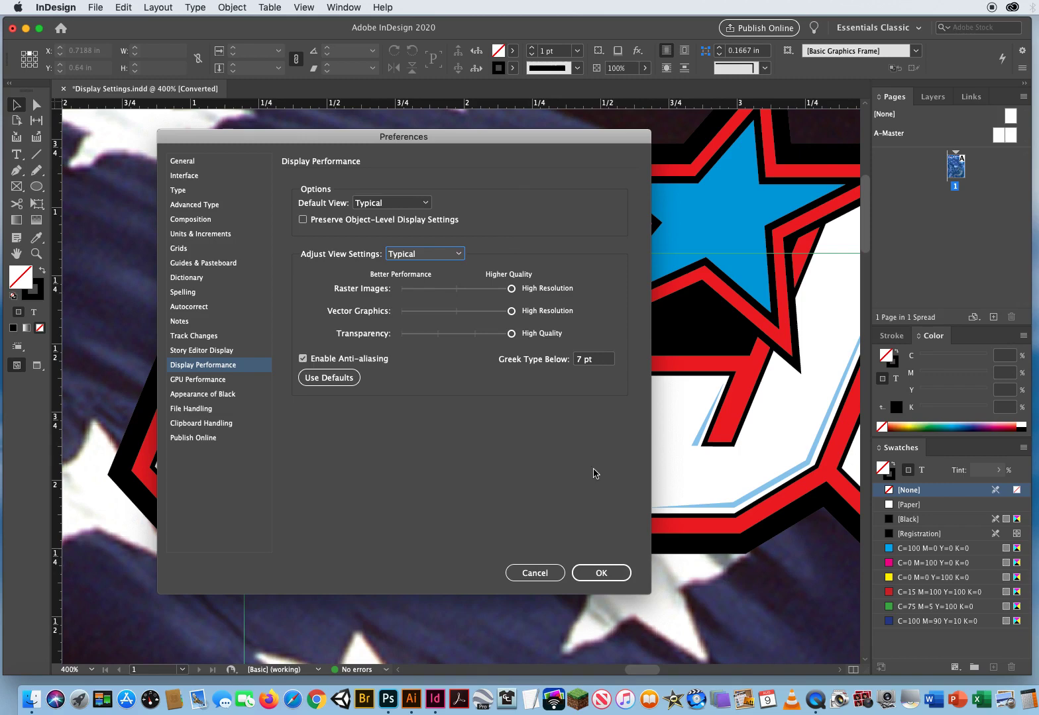
left_click(592, 579)
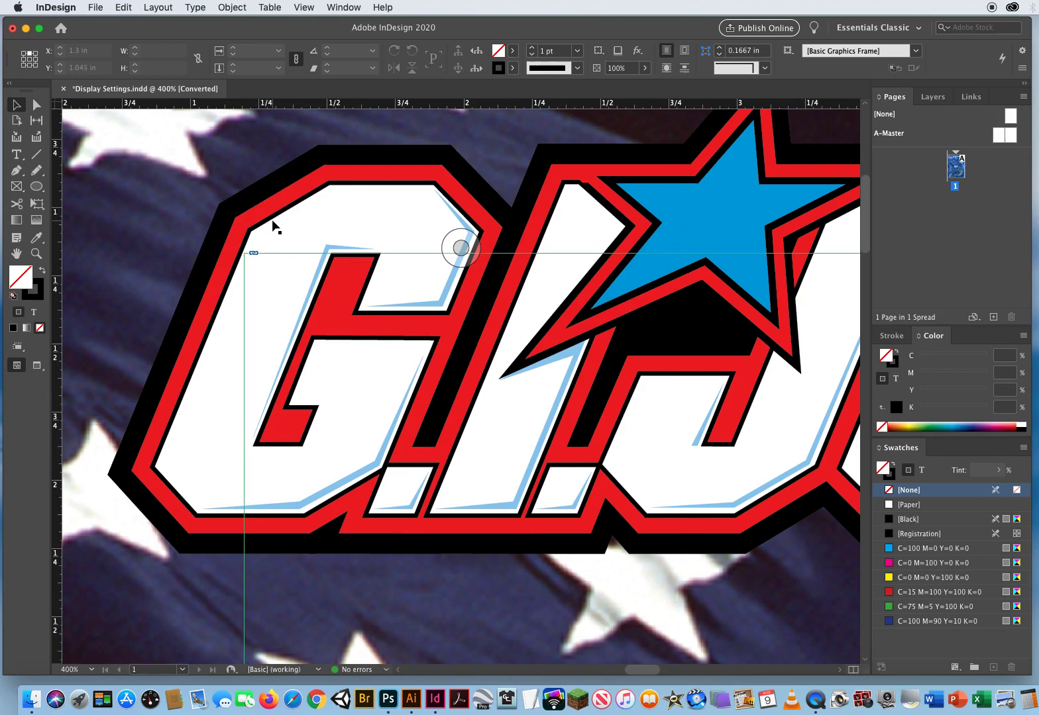
Step: Switch the document display to Typical via View > Display Performance
left_click(56, 8)
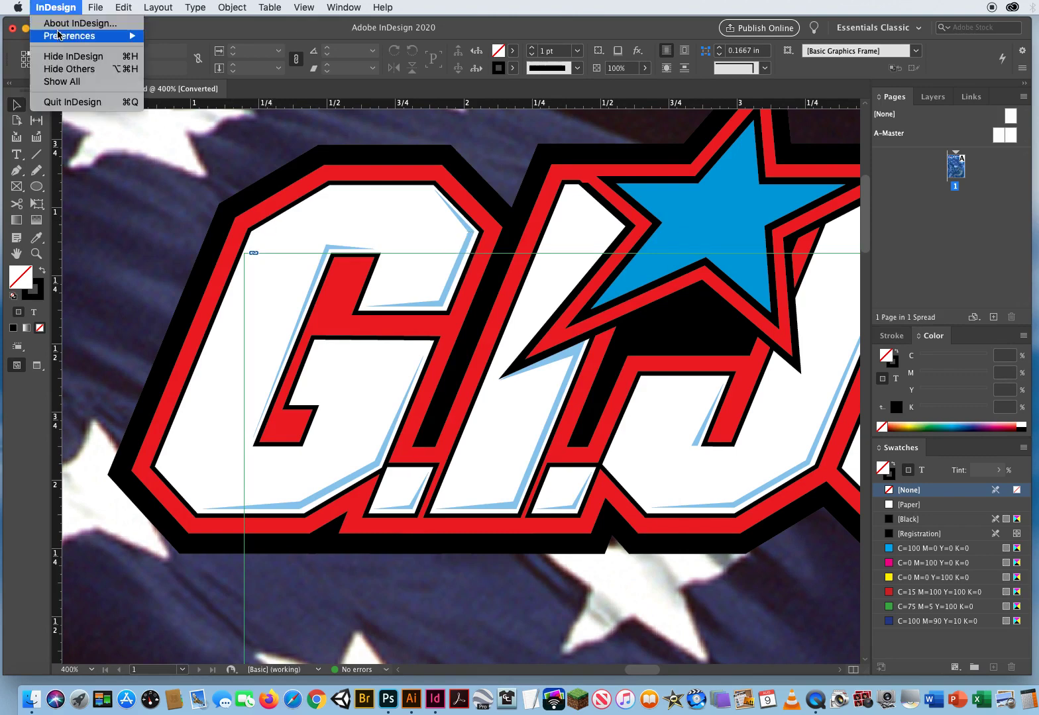
mouse_move(57, 39)
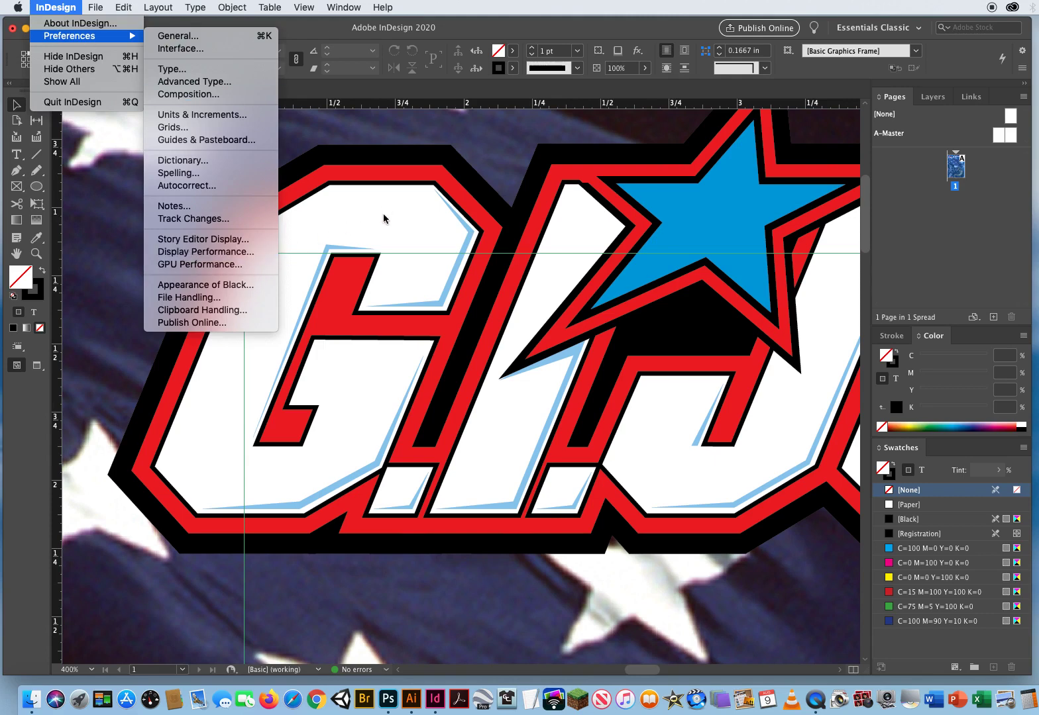
mouse_move(307, 11)
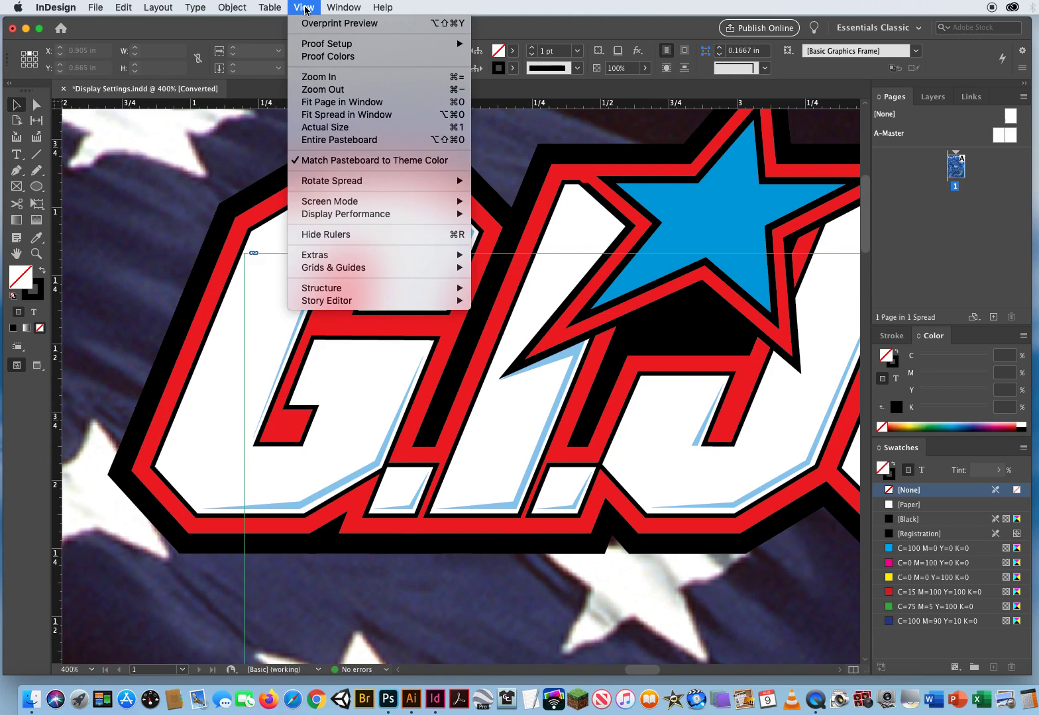
mouse_move(342, 216)
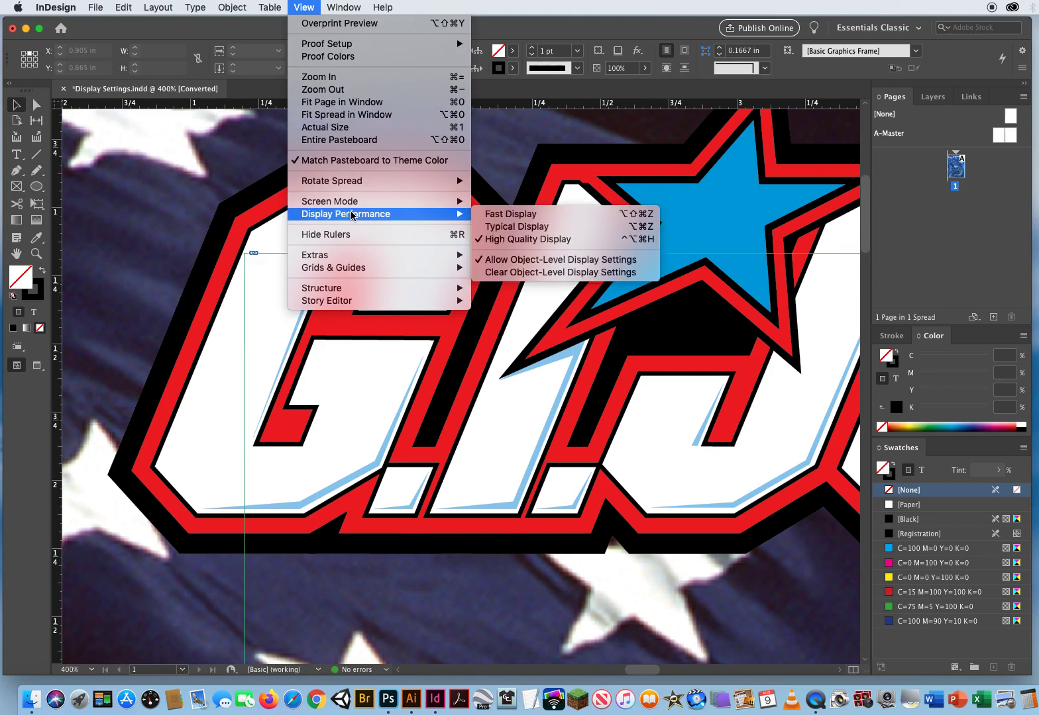
left_click(516, 226)
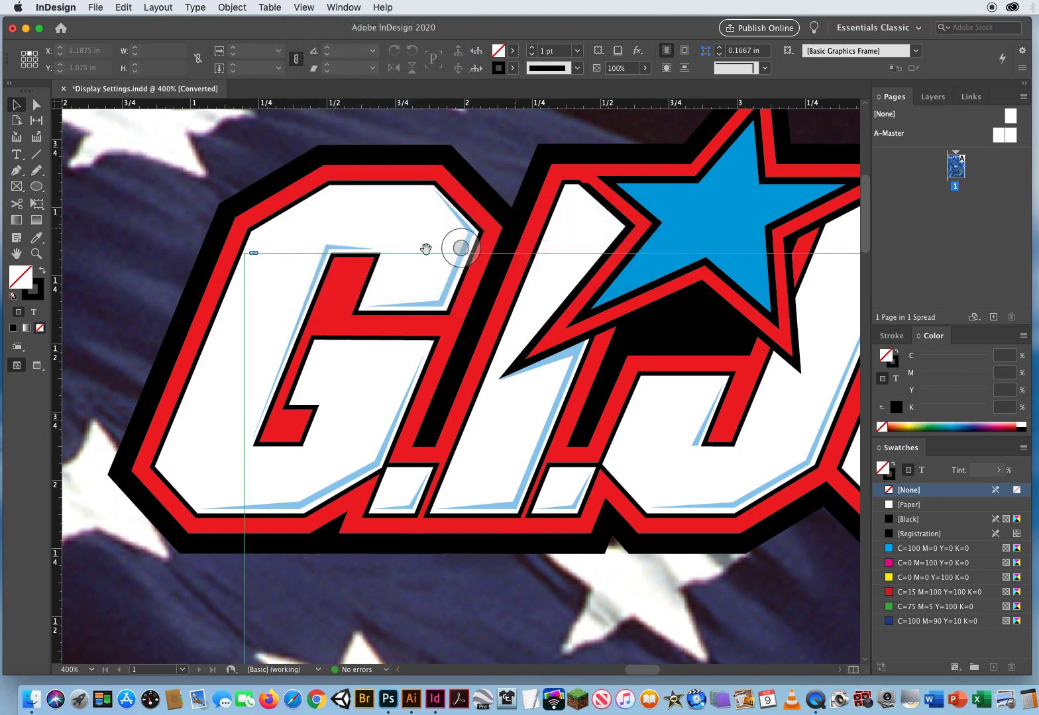
Step: Zoom out to see the whole logo and return to the Selection tool
key("z")
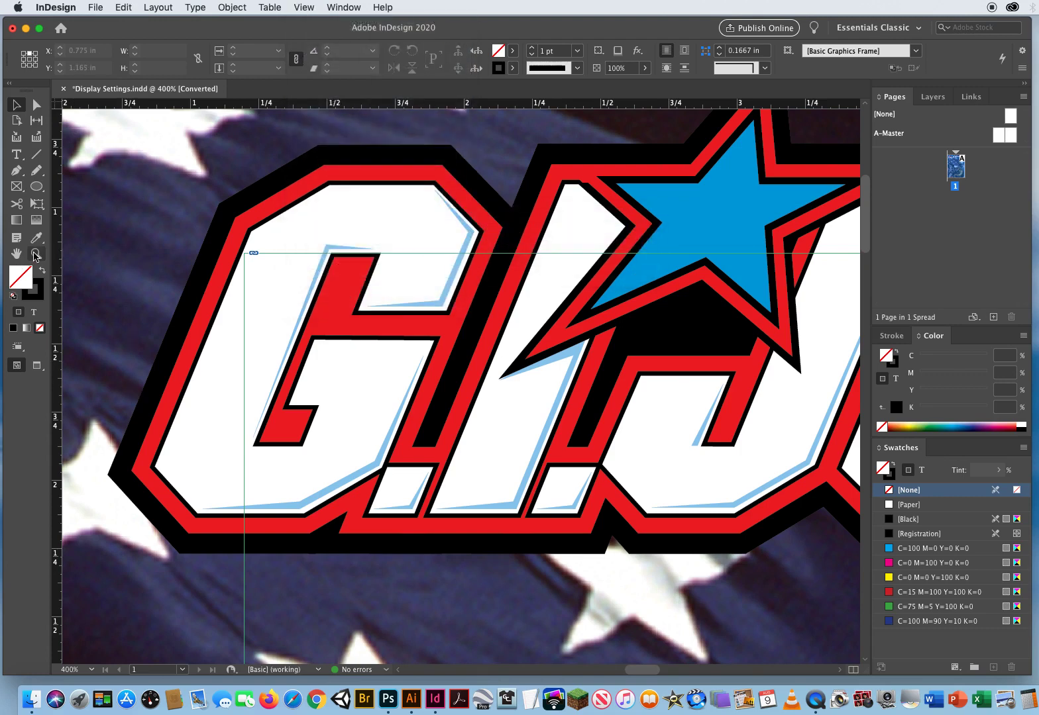
left_click(445, 367, "alt")
scroll(445, 366, "right", 5)
scroll(445, 366, "down", 2)
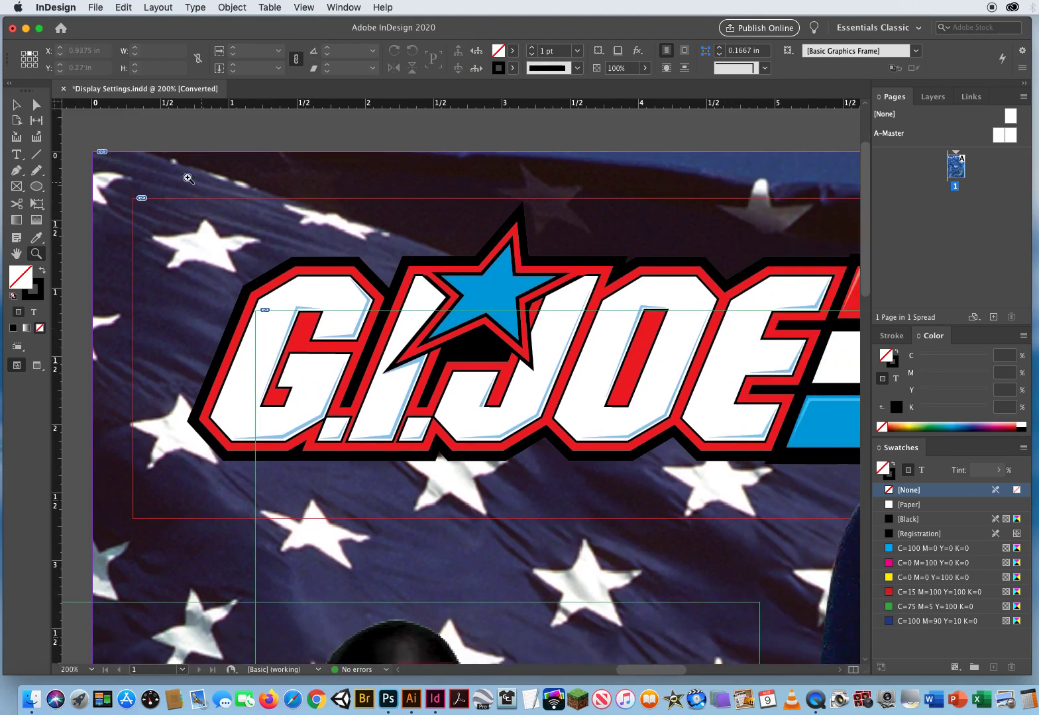
left_click(17, 105)
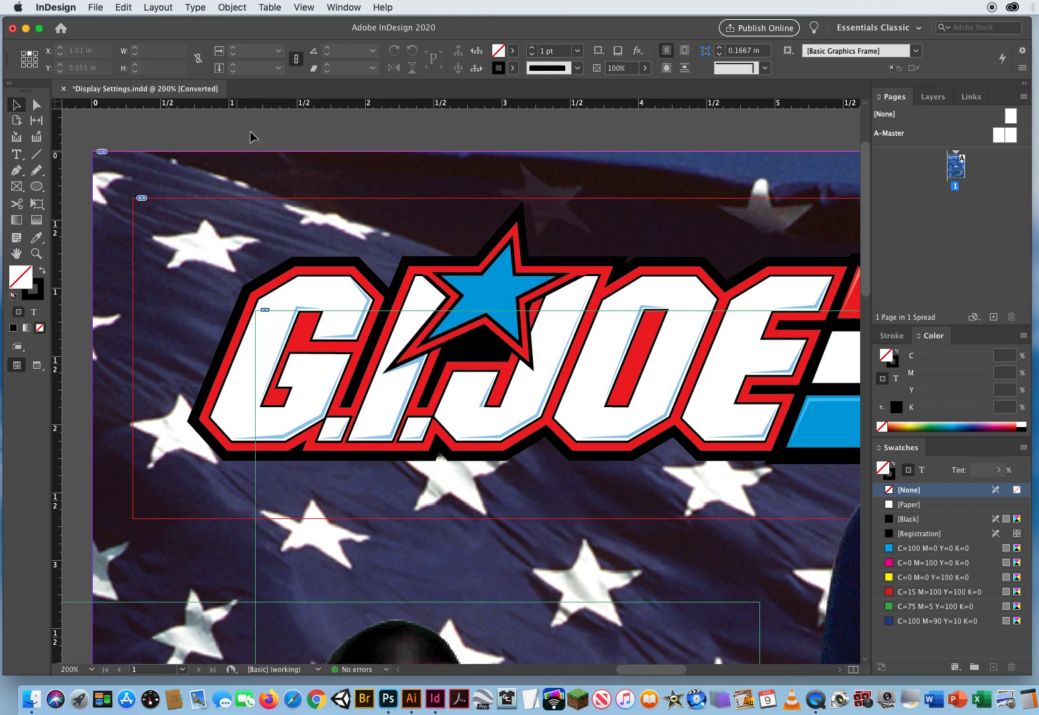
Step: Check View > Display Performance, then close Display Settings.indd choosing Don't Save
left_click(304, 8)
mouse_move(323, 214)
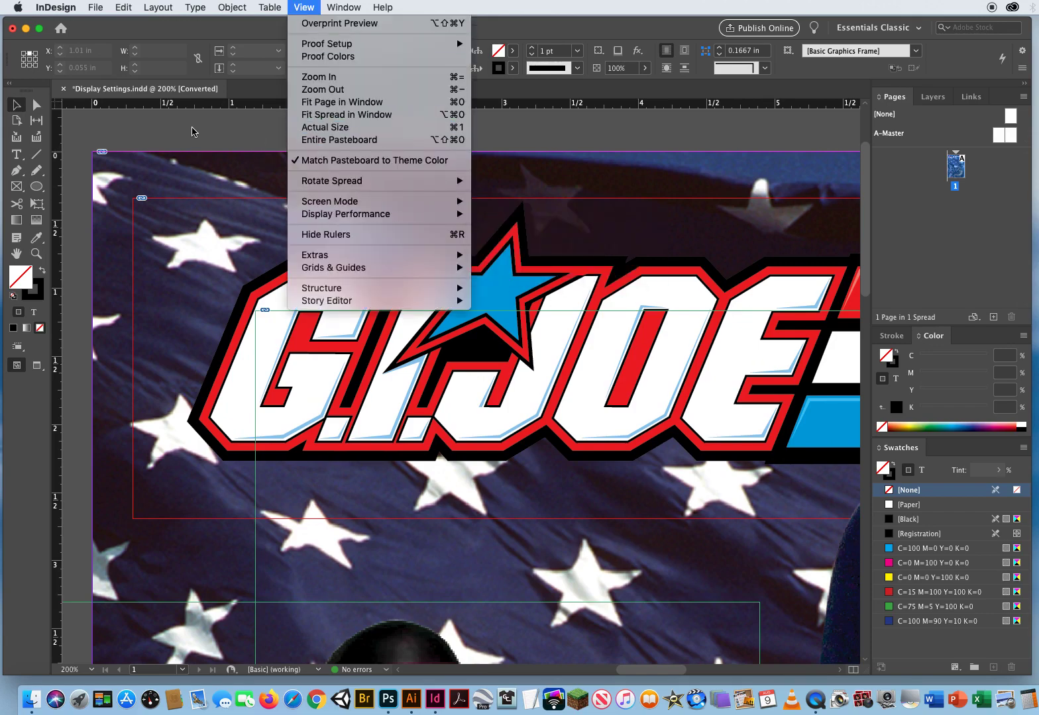
left_click(192, 131)
left_click(63, 90)
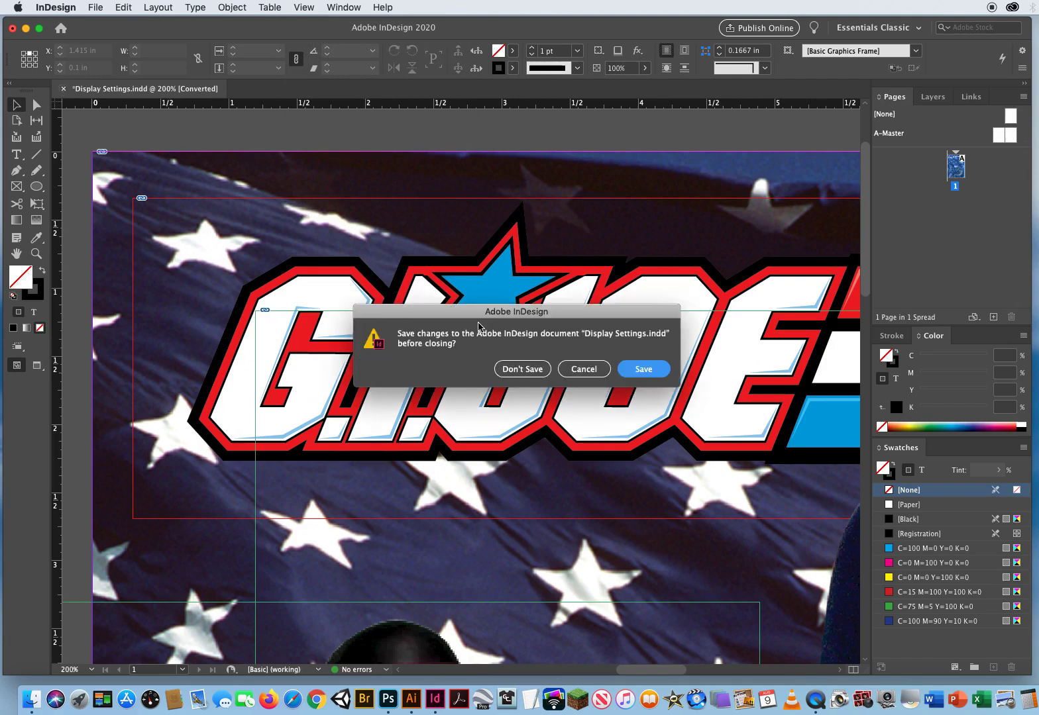
left_click(520, 368)
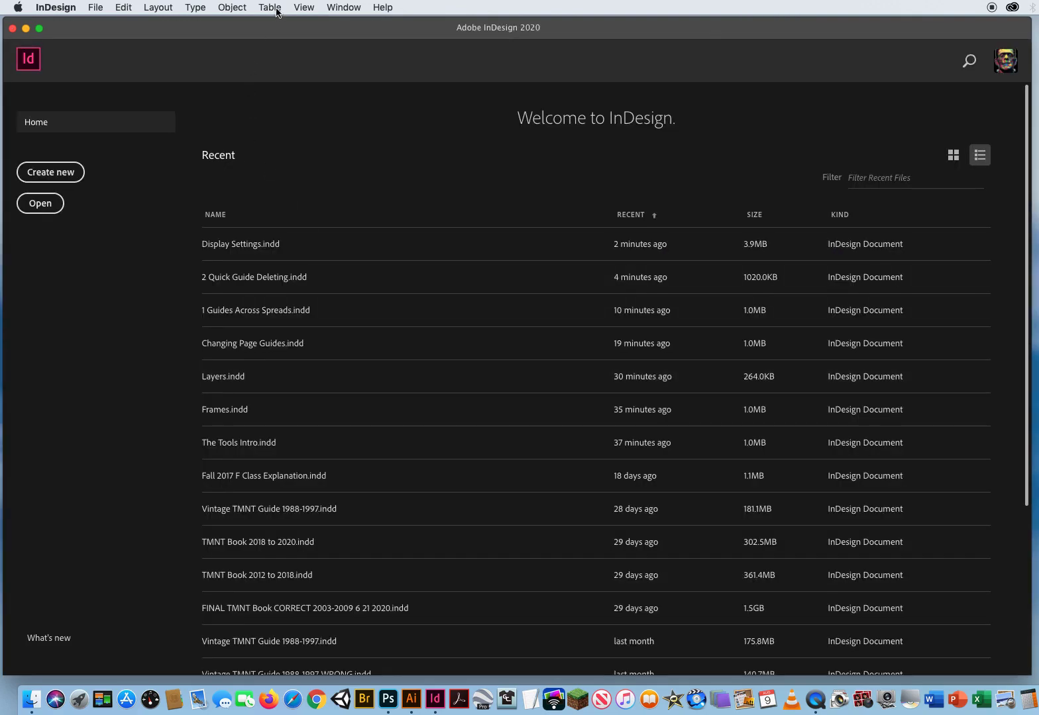
left_click(302, 7)
mouse_move(338, 218)
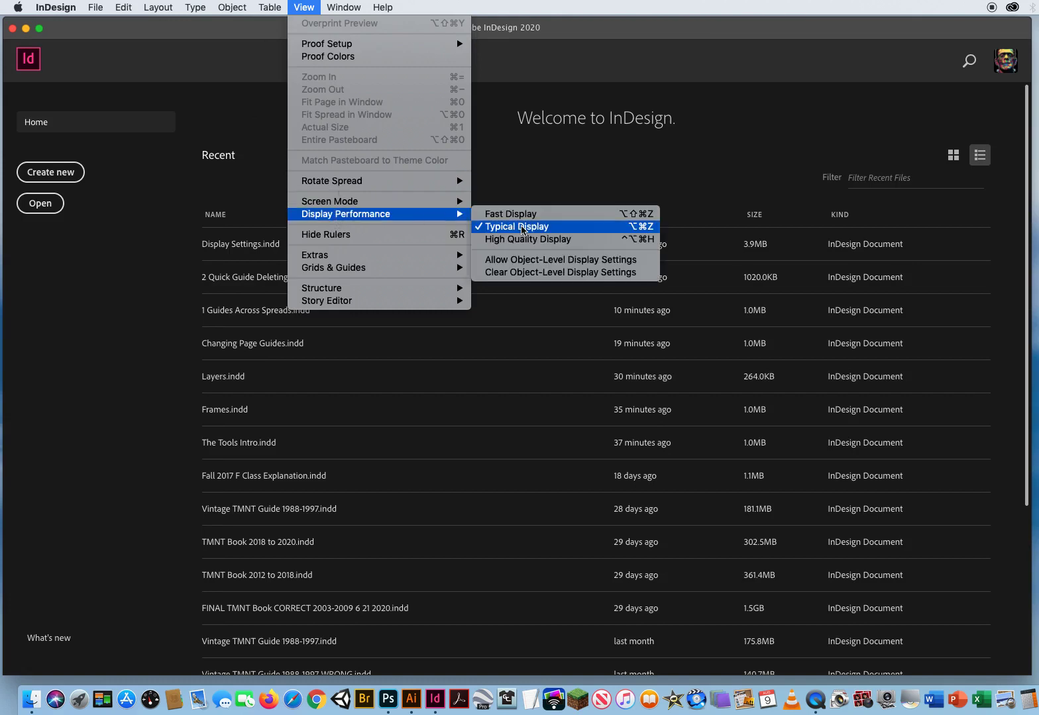
mouse_move(56, 7)
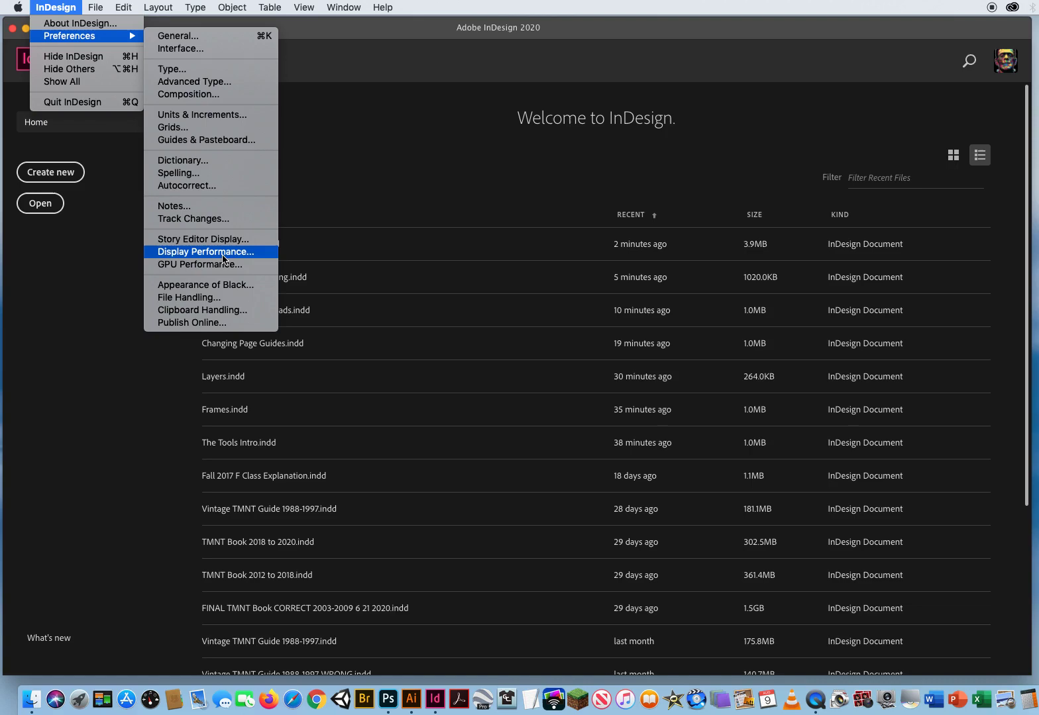
left_click(223, 253)
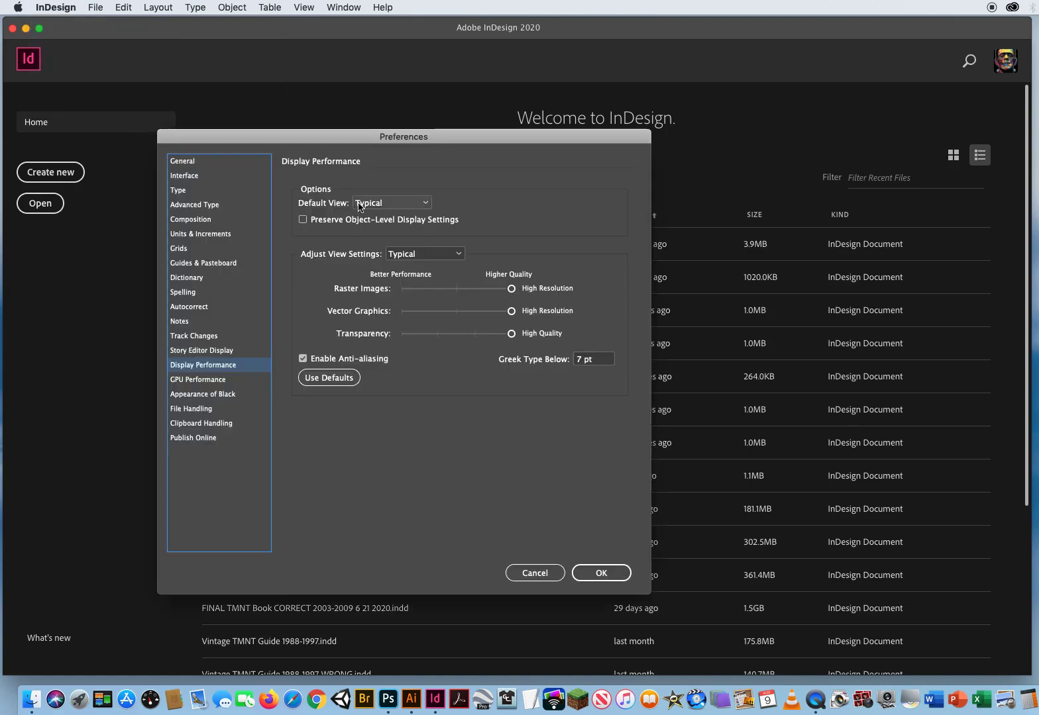
left_click(590, 576)
Step: Reopen Display Settings.indd from disk
left_click(96, 8)
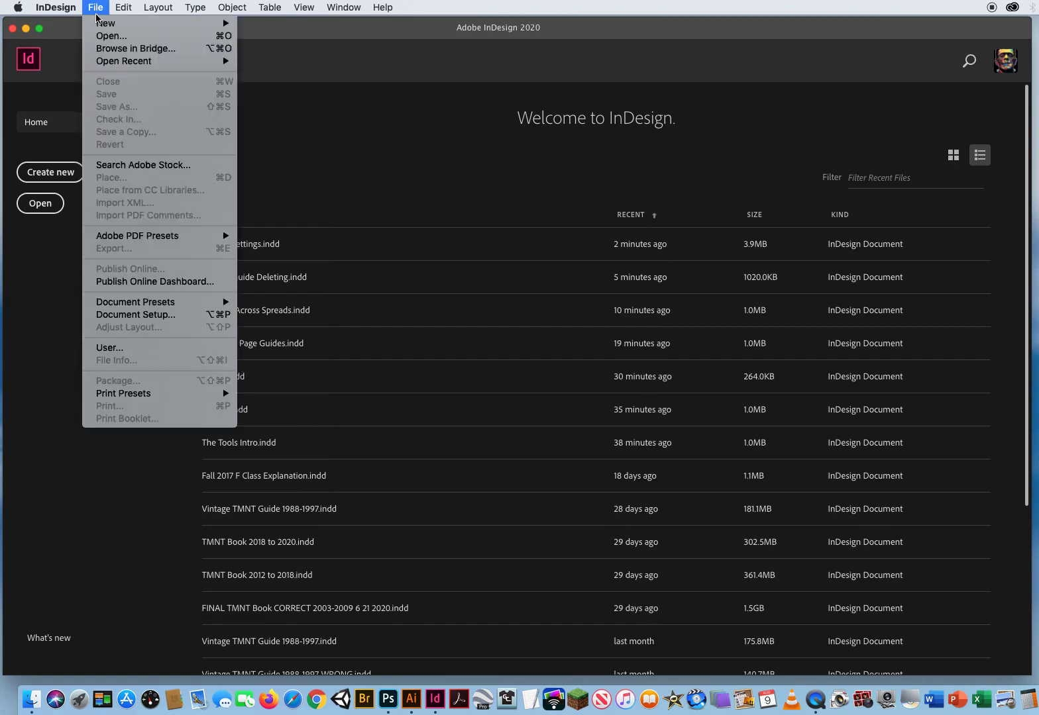
left_click(110, 36)
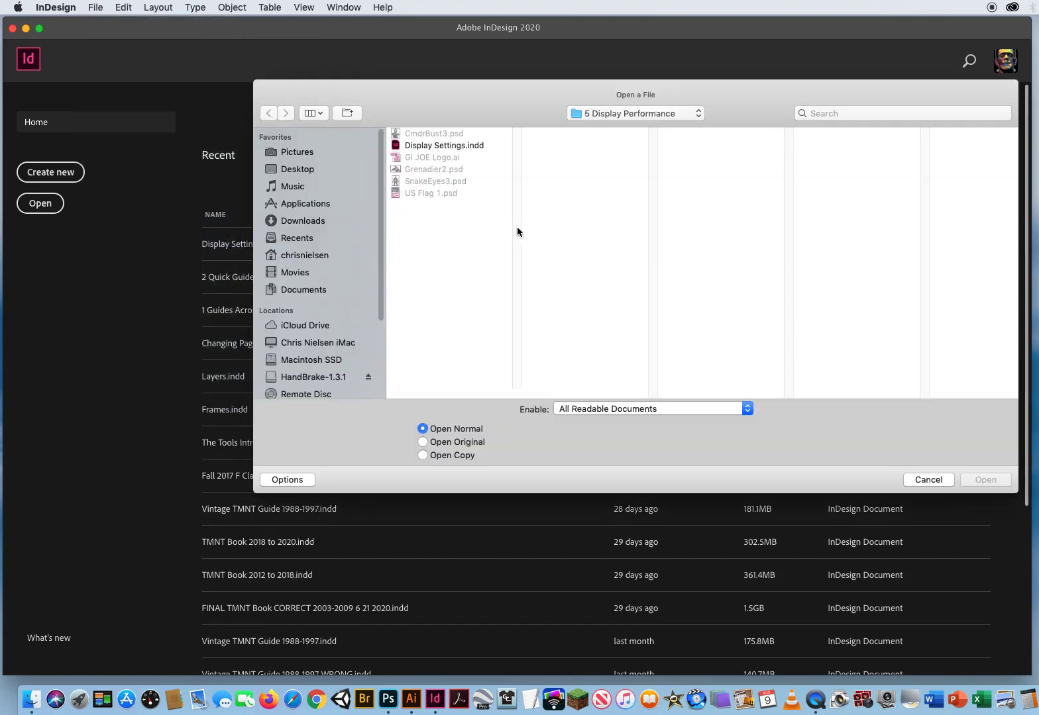
left_click(461, 146)
left_click(983, 480)
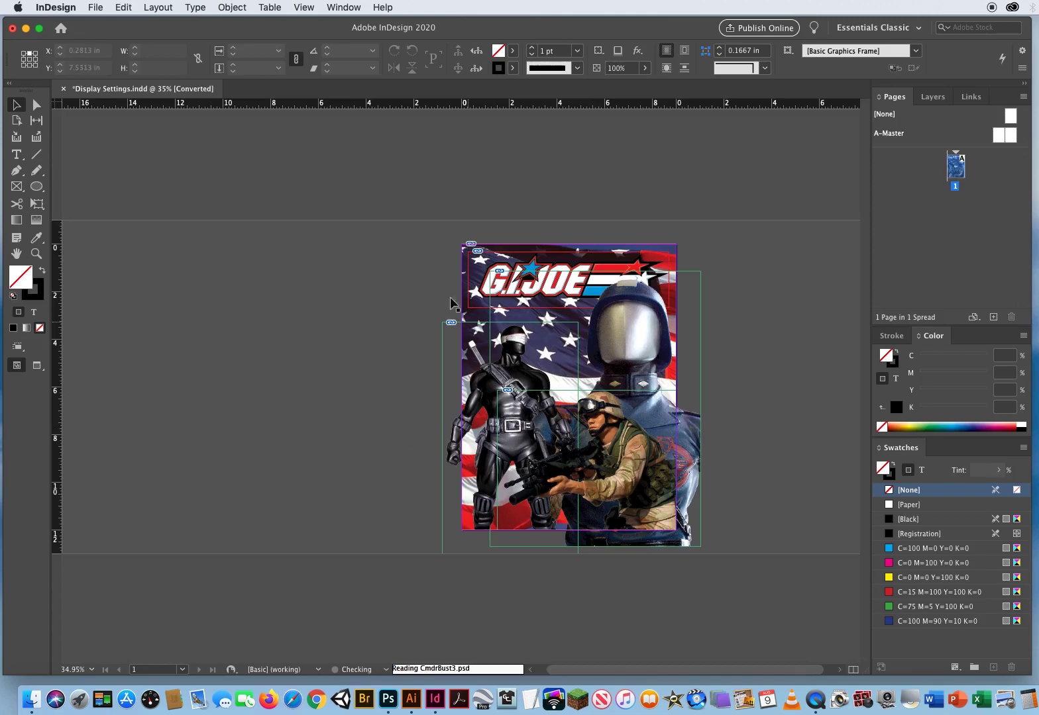
Step: Zoom in on the G.I. JOE logo letters to 400%
left_click(36, 253)
left_click(532, 326)
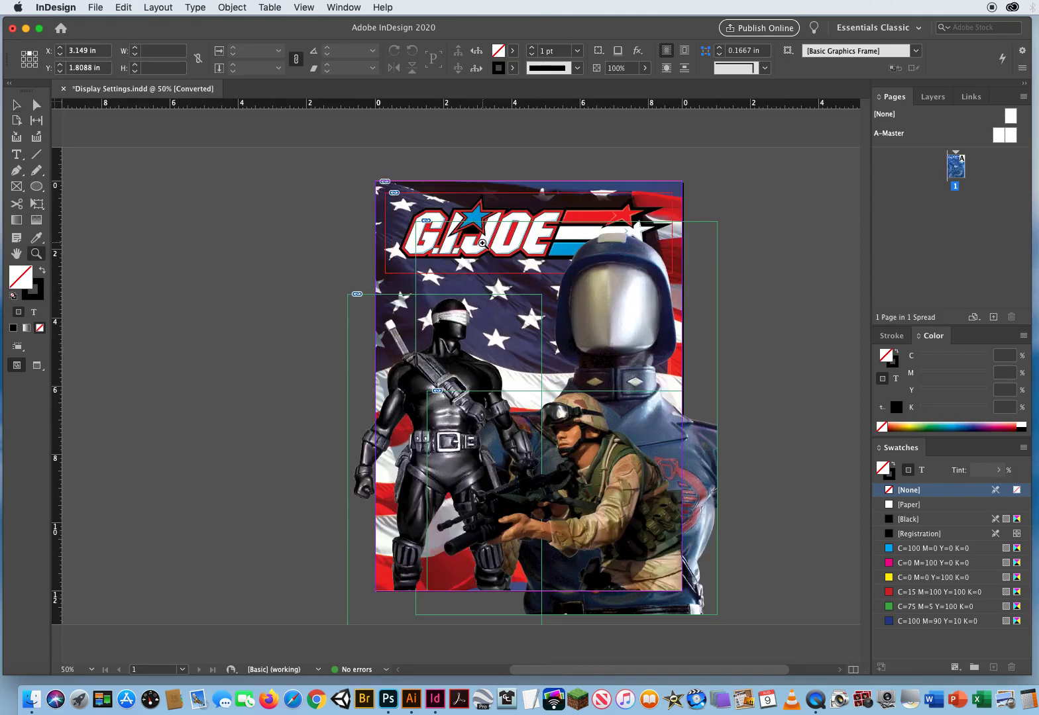
left_click(483, 248)
left_click(485, 333)
left_click(485, 332)
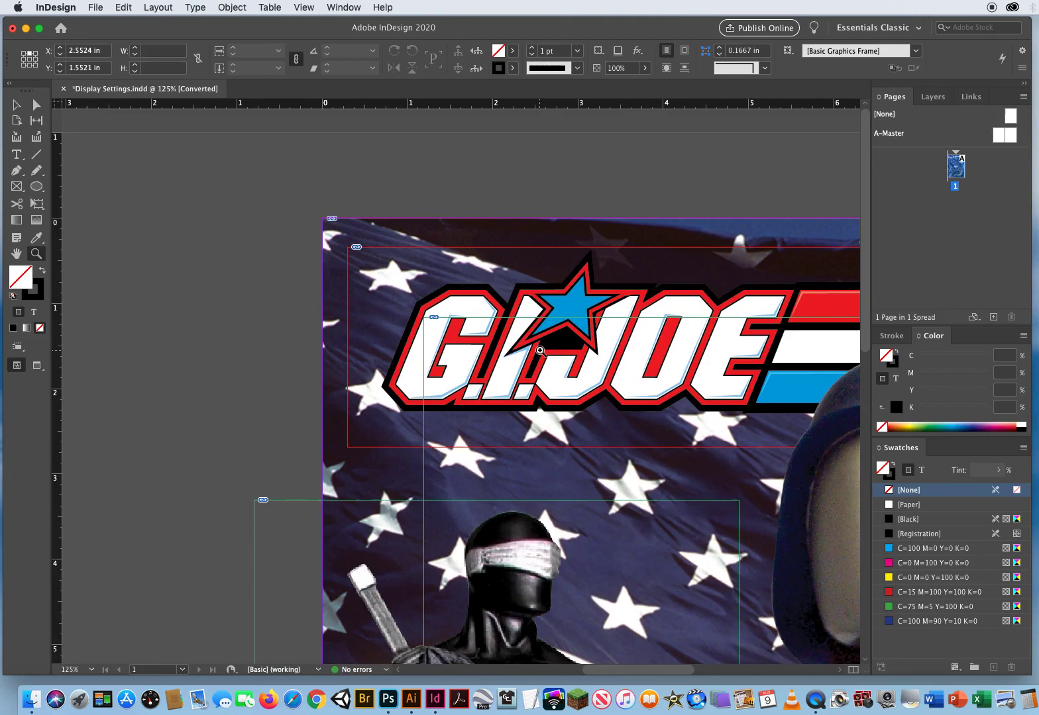
left_click(533, 371)
left_click(530, 378)
left_click(389, 438)
scroll(389, 437, "down", 3)
scroll(389, 438, "left", 5)
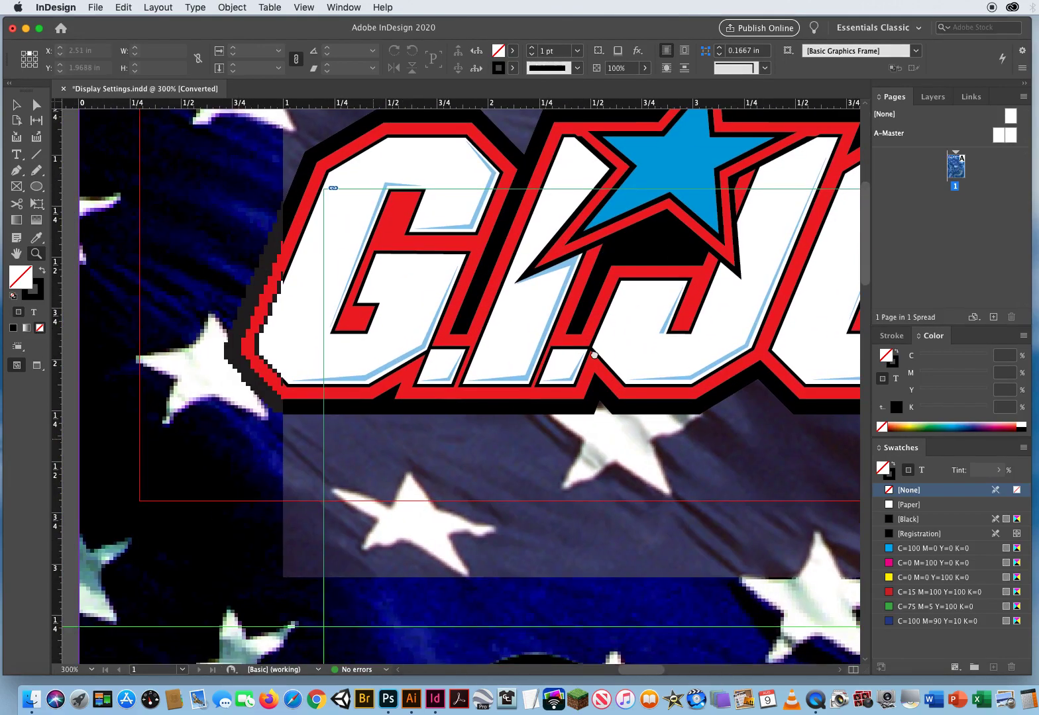
left_click(499, 383)
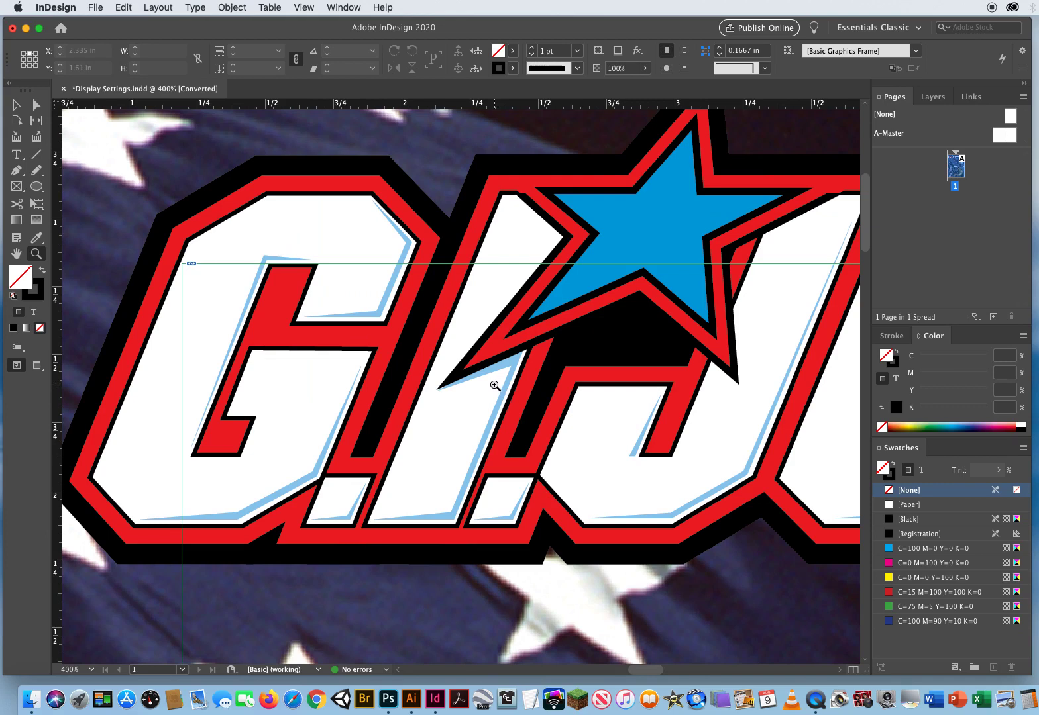
Step: Reset Display Performance preferences with Use Defaults: Proxy graphics, Medium Quality transparency
left_click(67, 8)
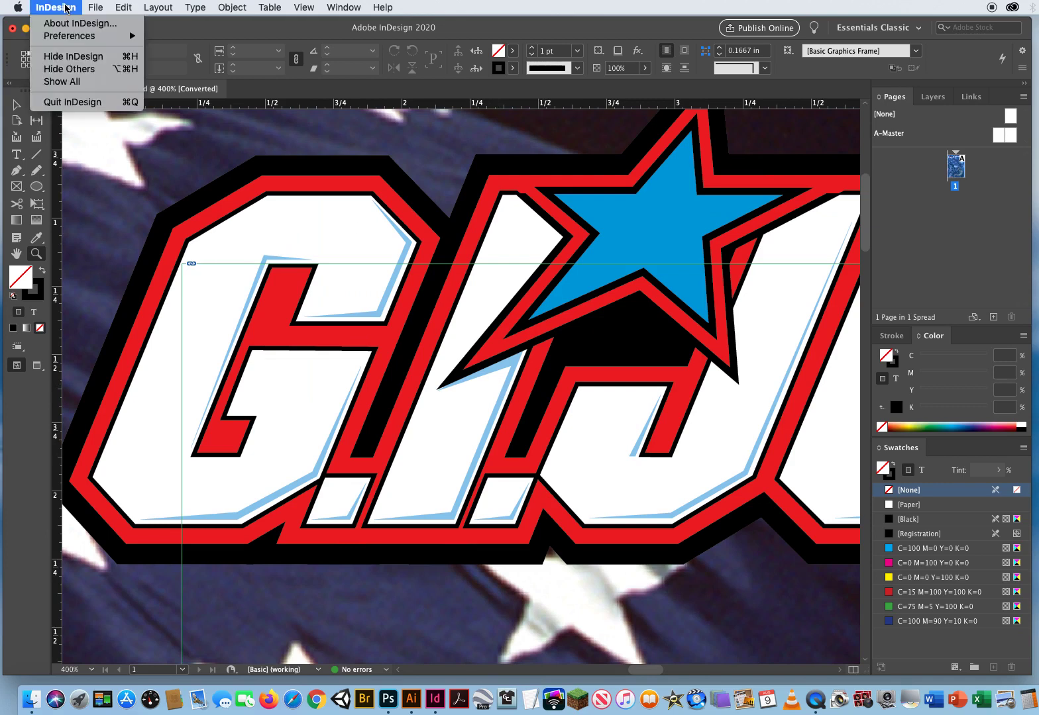
mouse_move(61, 39)
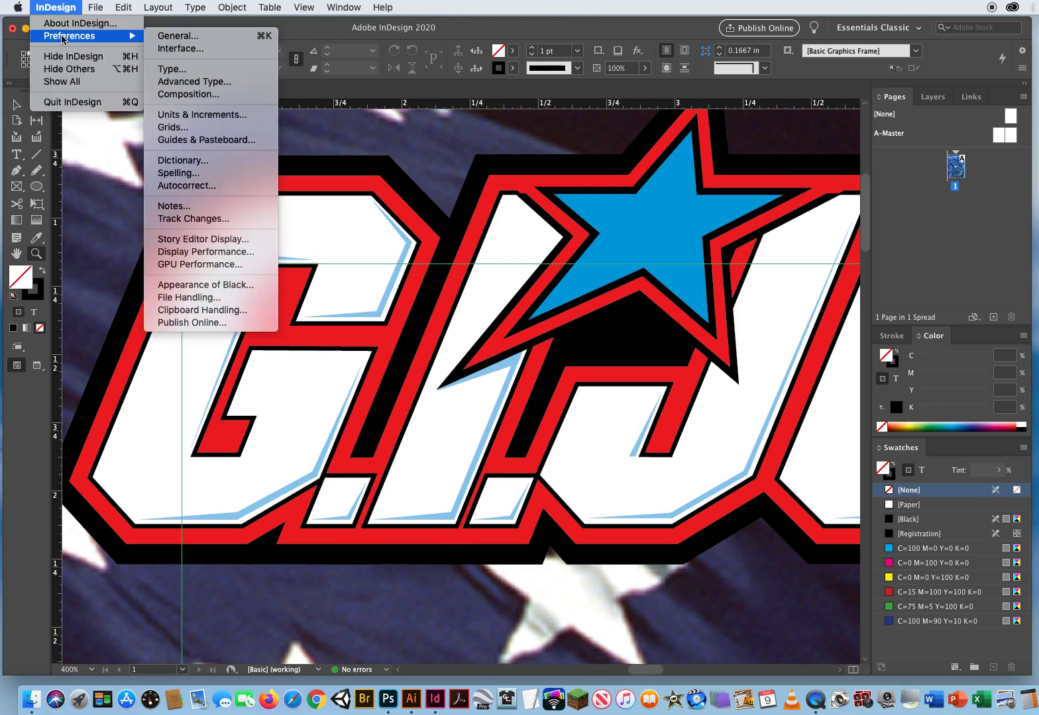
left_click(206, 252)
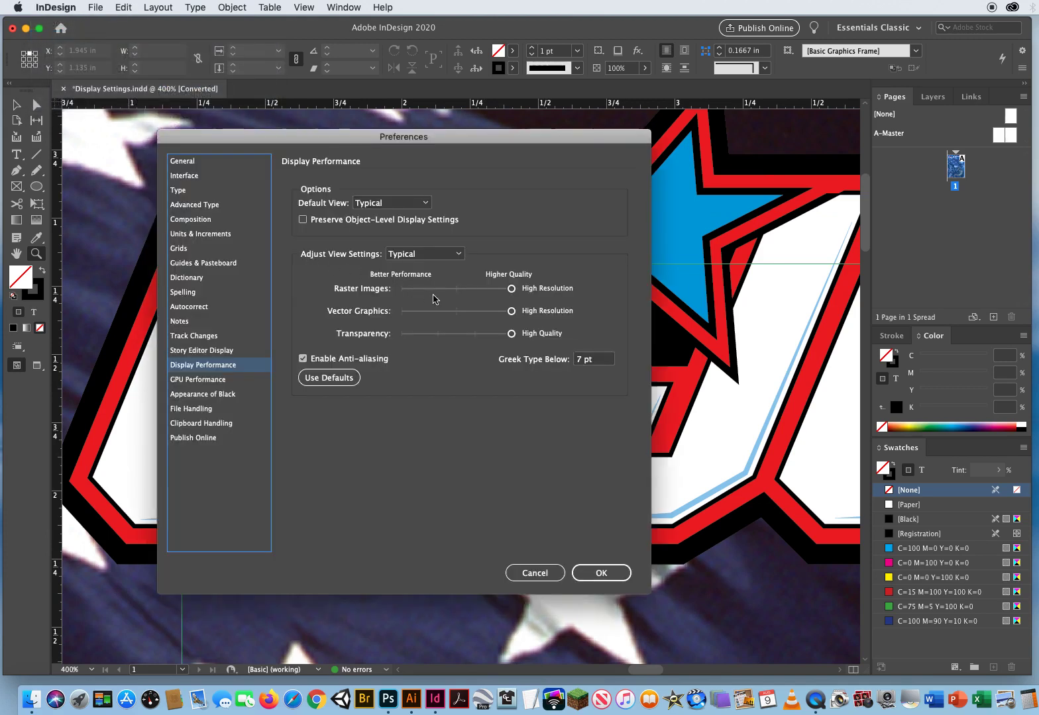
left_click(425, 255)
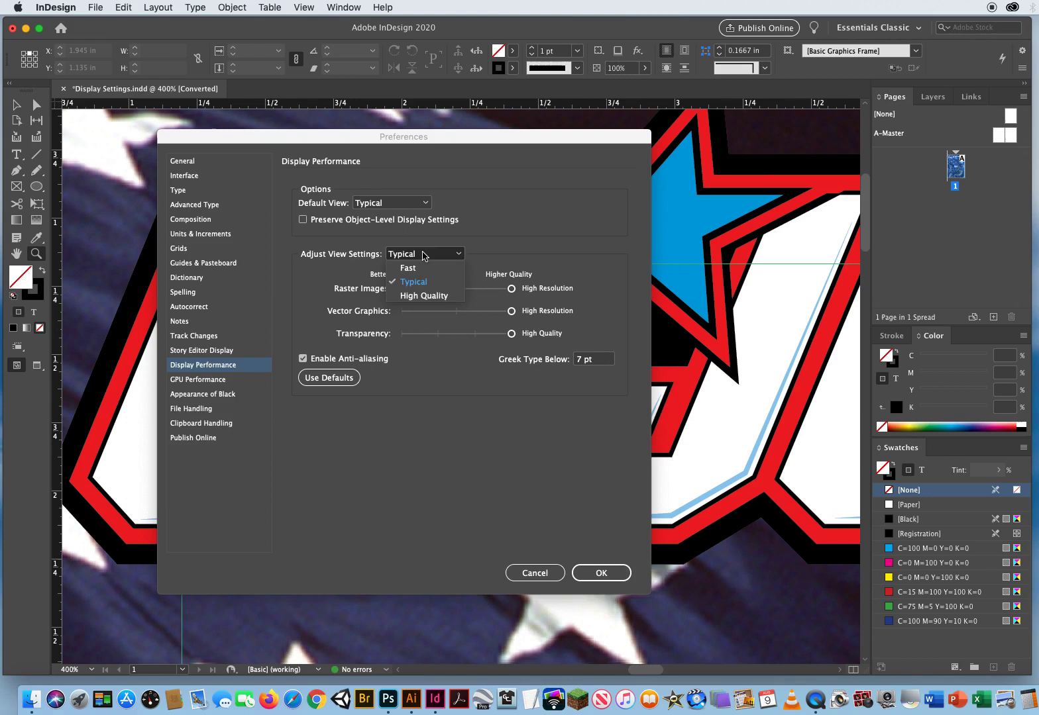
left_click(329, 379)
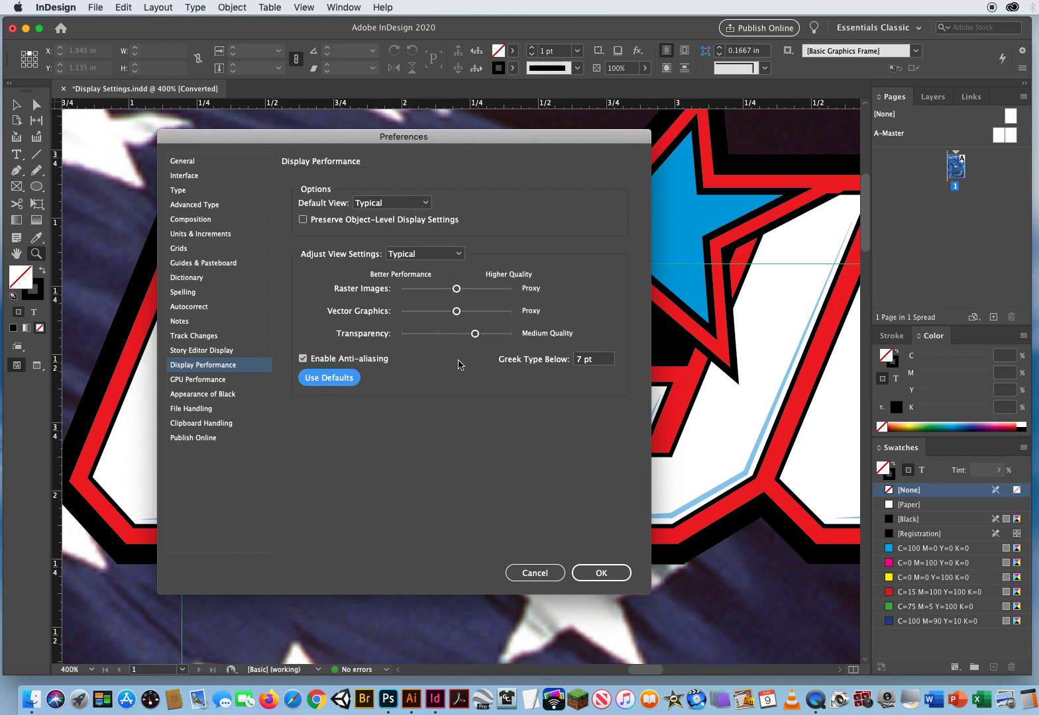
left_click(328, 382)
left_click(604, 567)
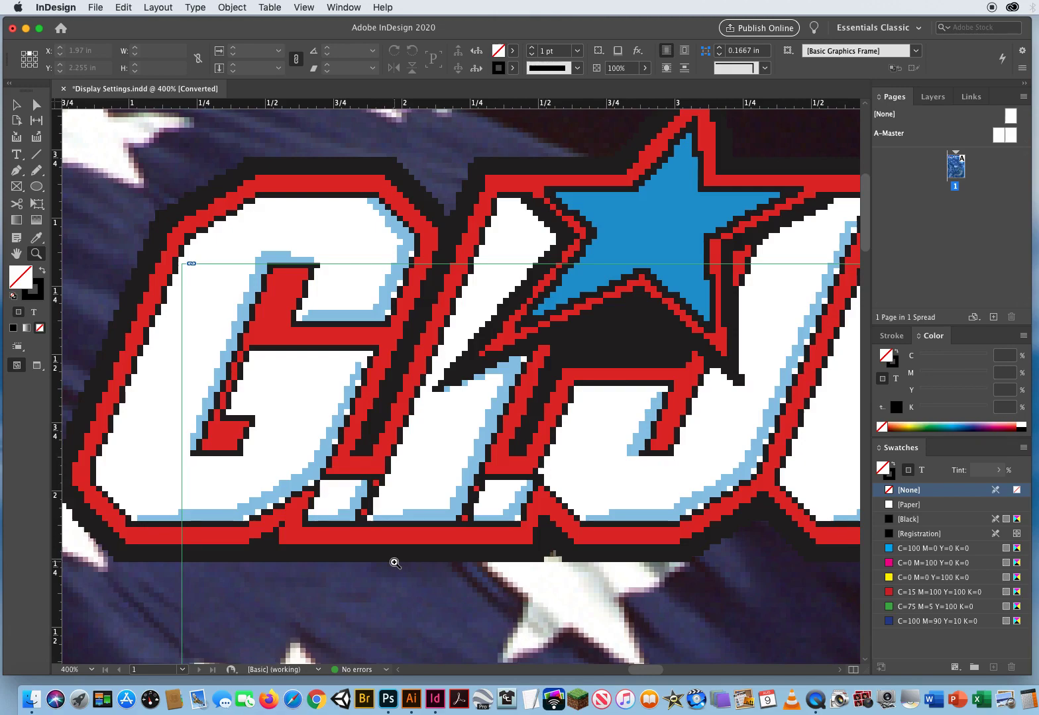
left_click_drag(395, 563, 337, 221)
scroll(337, 222, "down", 2)
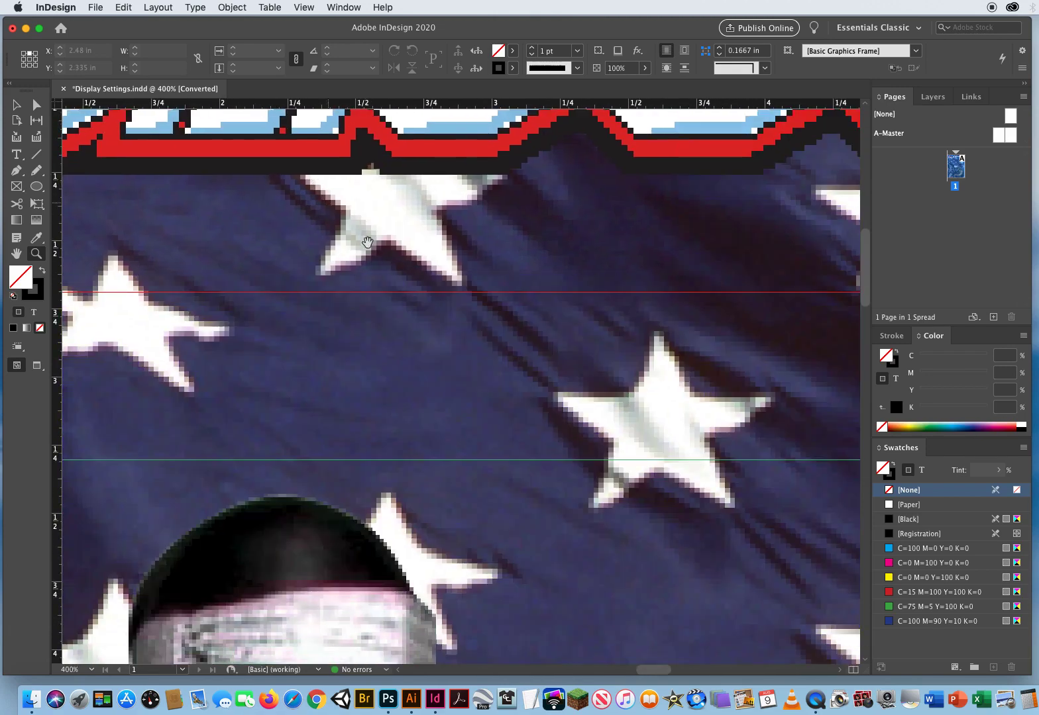
scroll(324, 274, "down", 5)
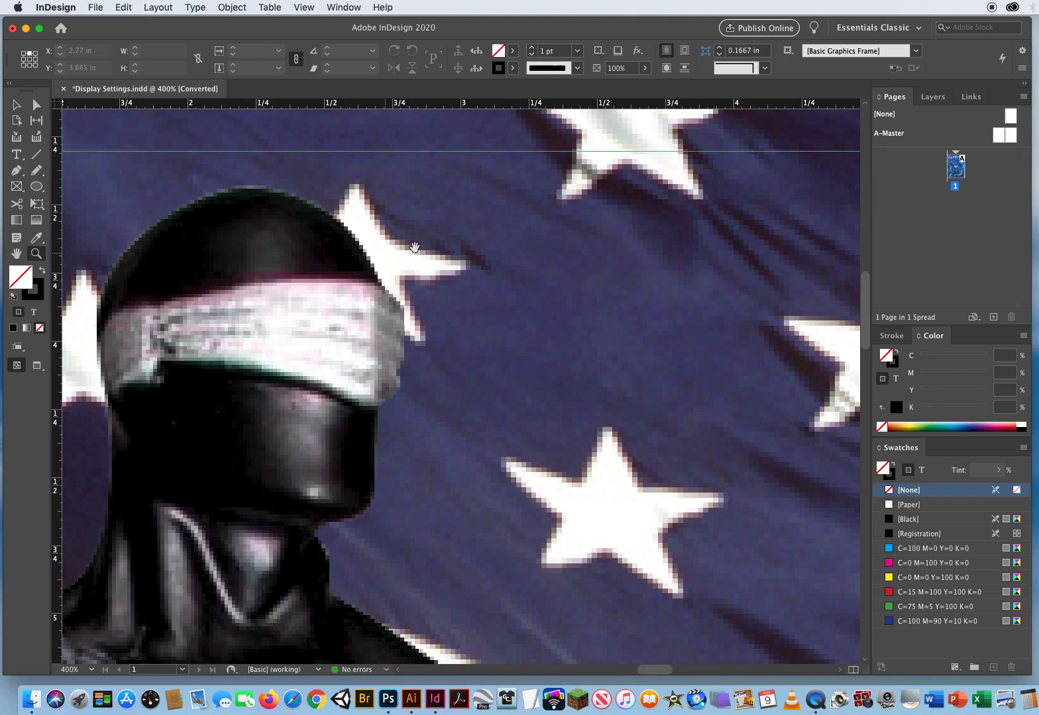
scroll(376, 193, "up", 10)
scroll(390, 309, "left", 4)
scroll(578, 508, "up", 1)
scroll(578, 509, "left", 1)
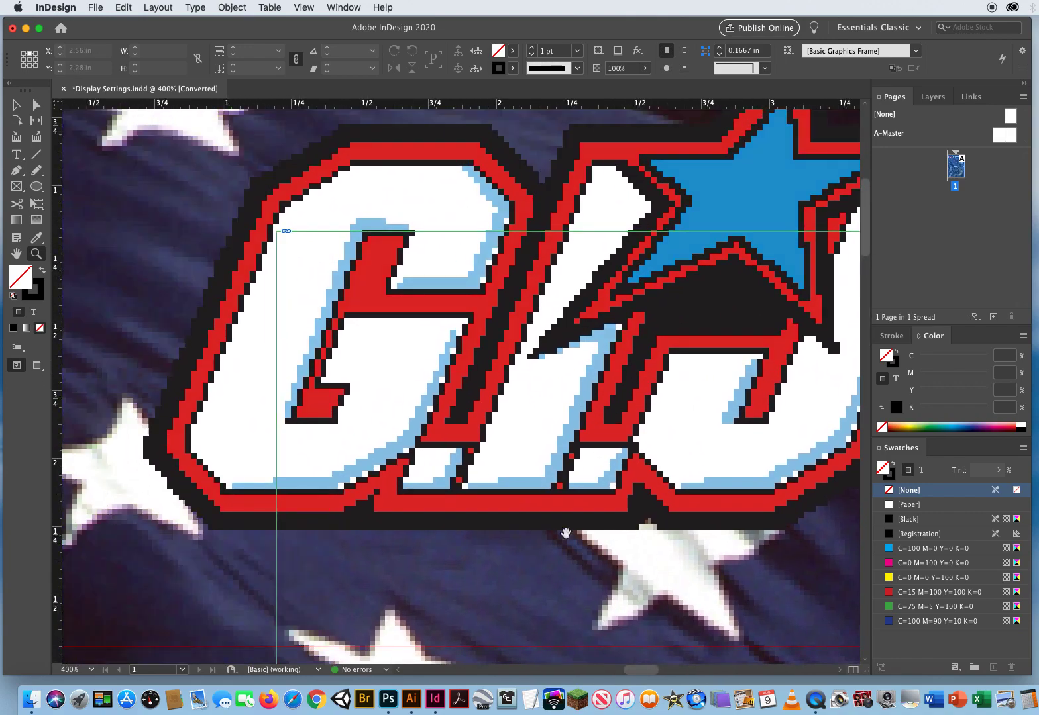
left_click(528, 426, "alt")
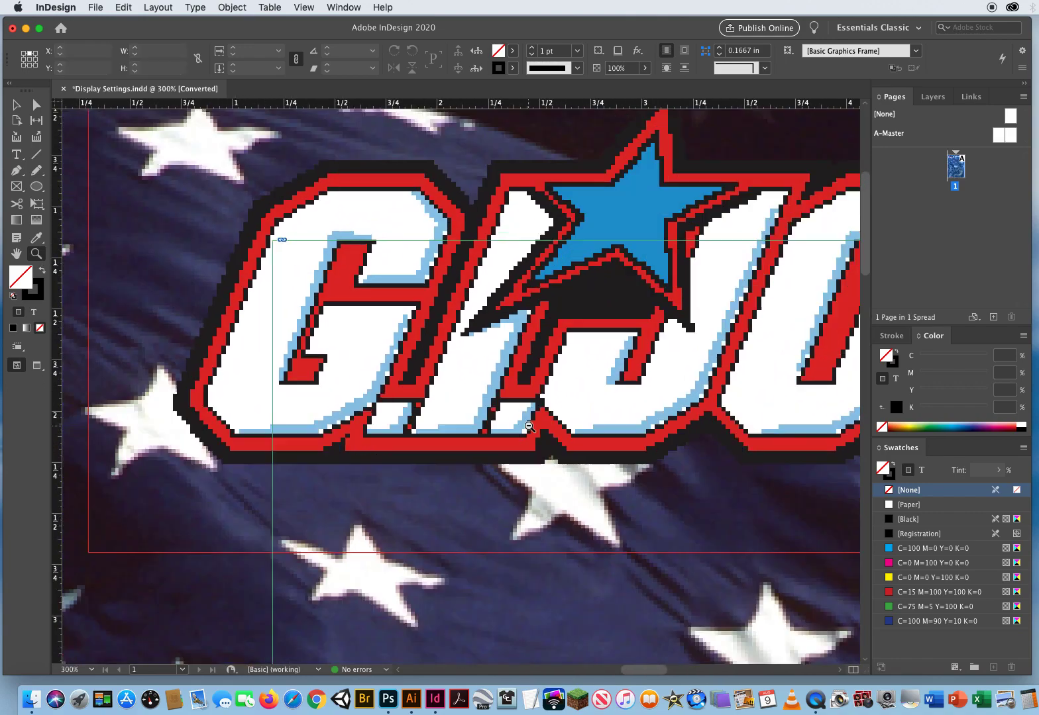
left_click(529, 426, "alt")
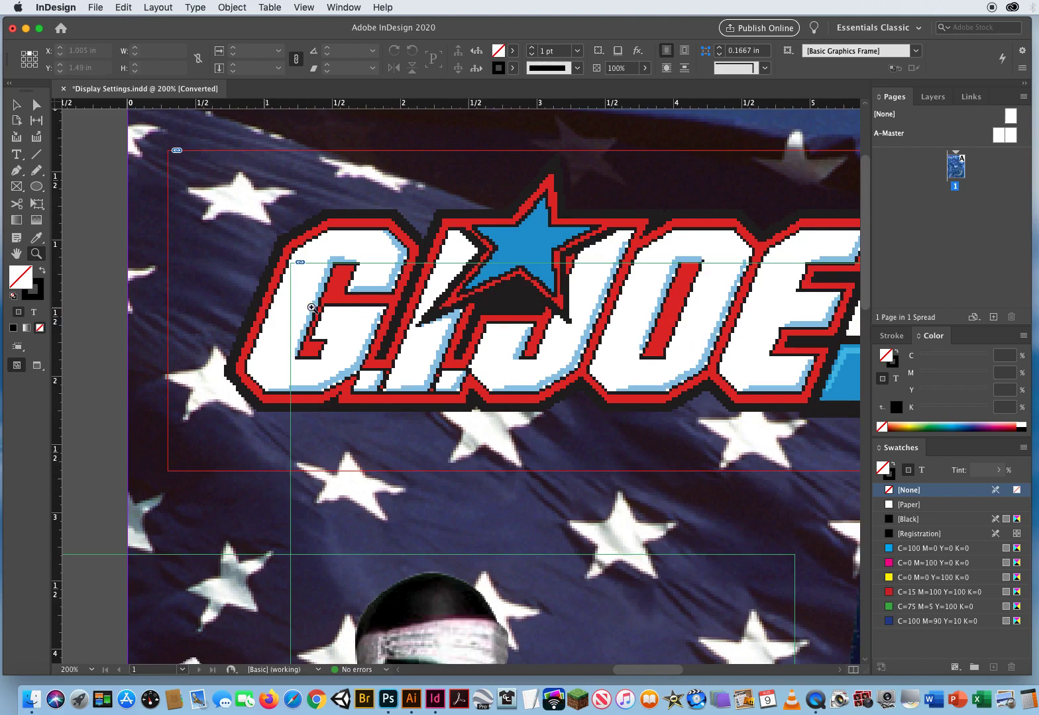
scroll(503, 425, "up", 2)
scroll(504, 425, "right", 2)
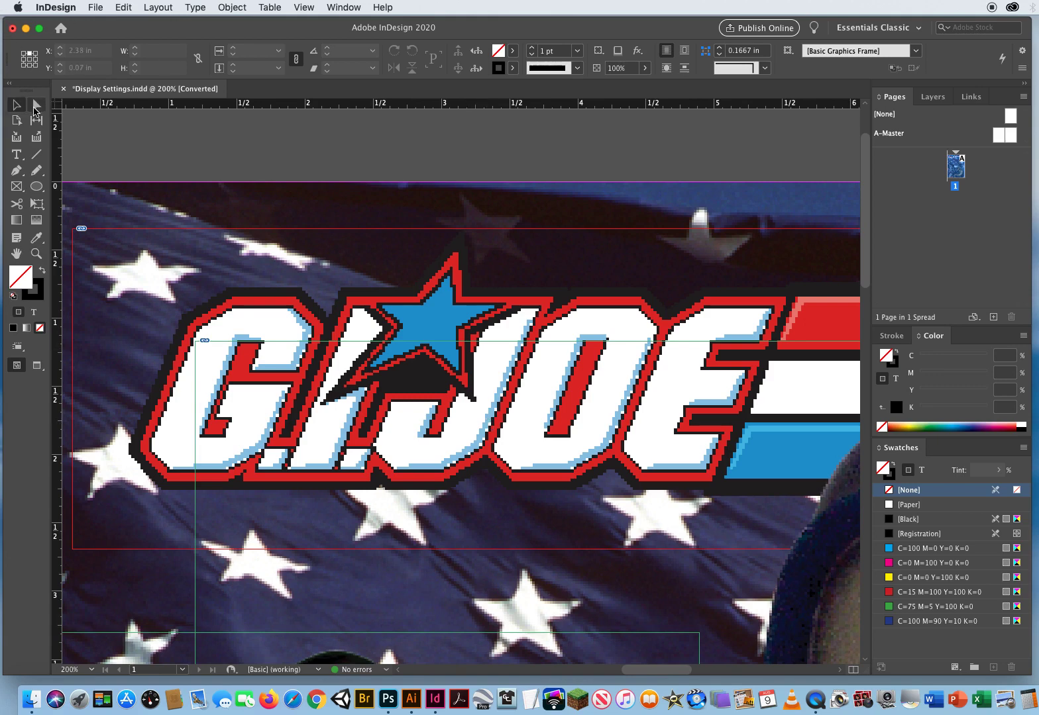
left_click(465, 309)
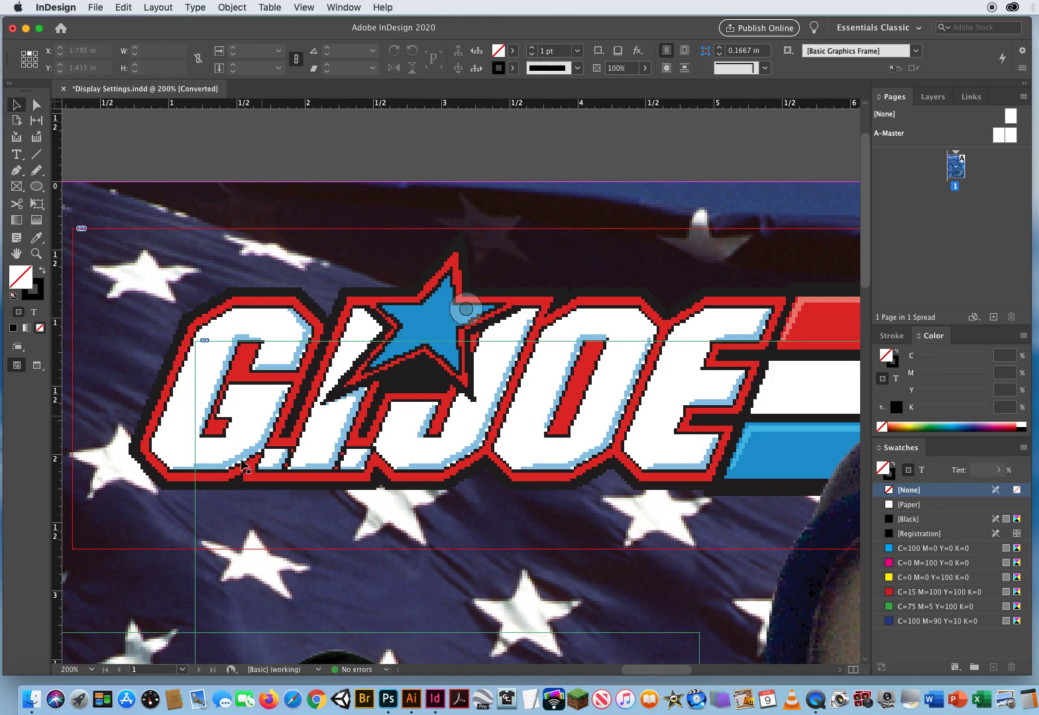
left_click(527, 503)
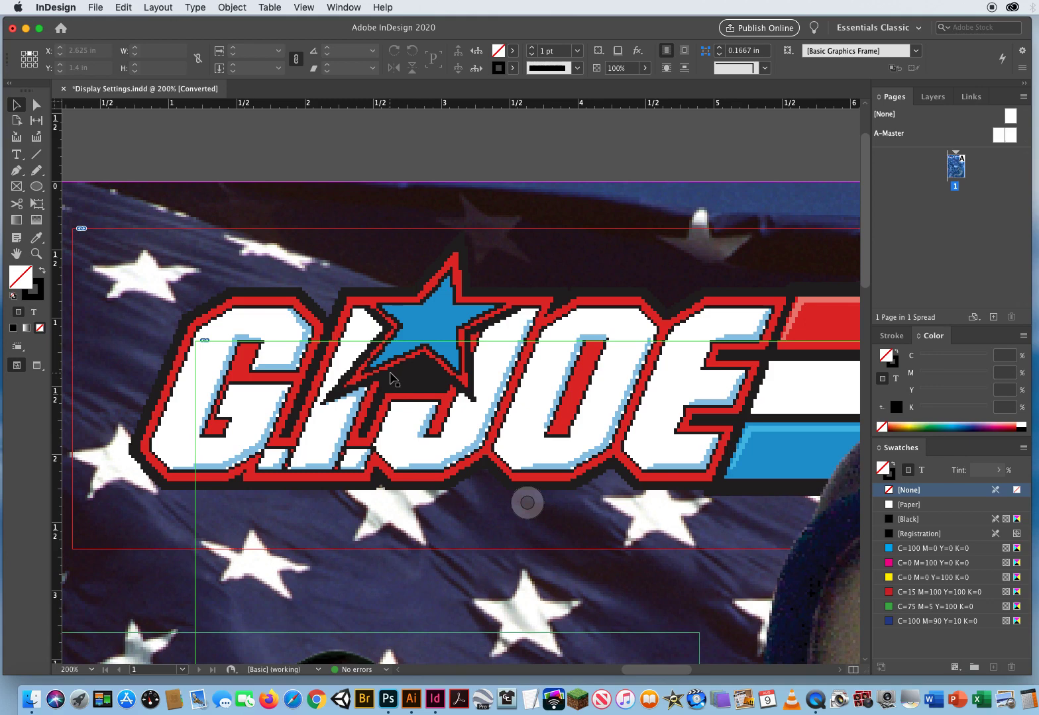
Step: Set Display Performance Adjust View Settings and Default View to High Quality
left_click(59, 8)
mouse_move(65, 37)
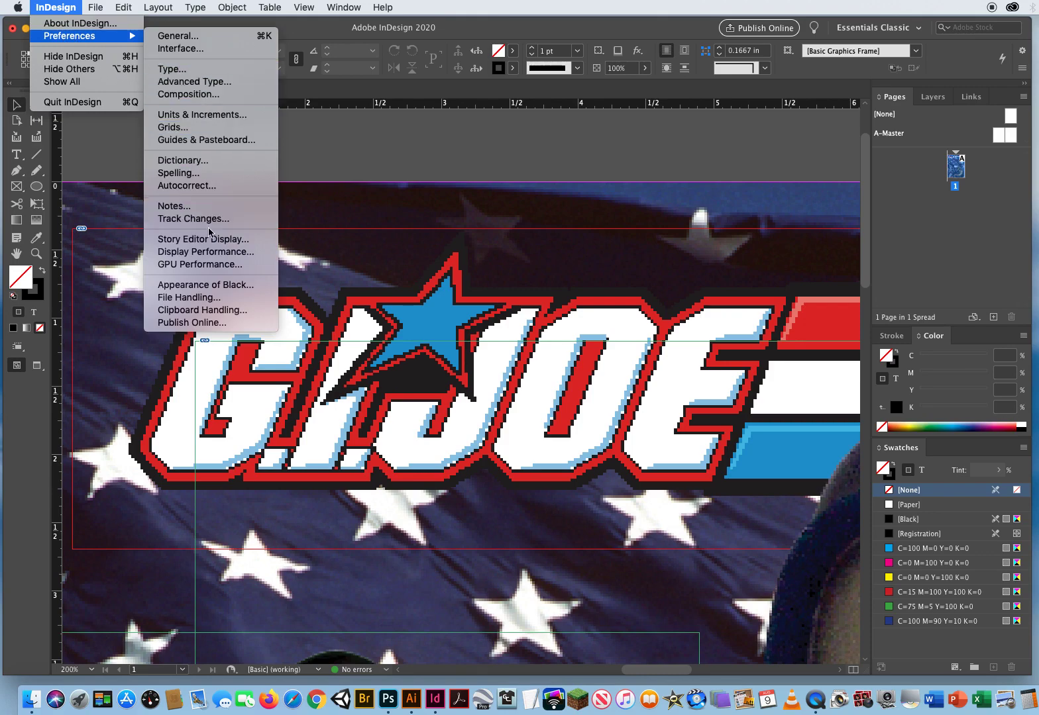
left_click(202, 252)
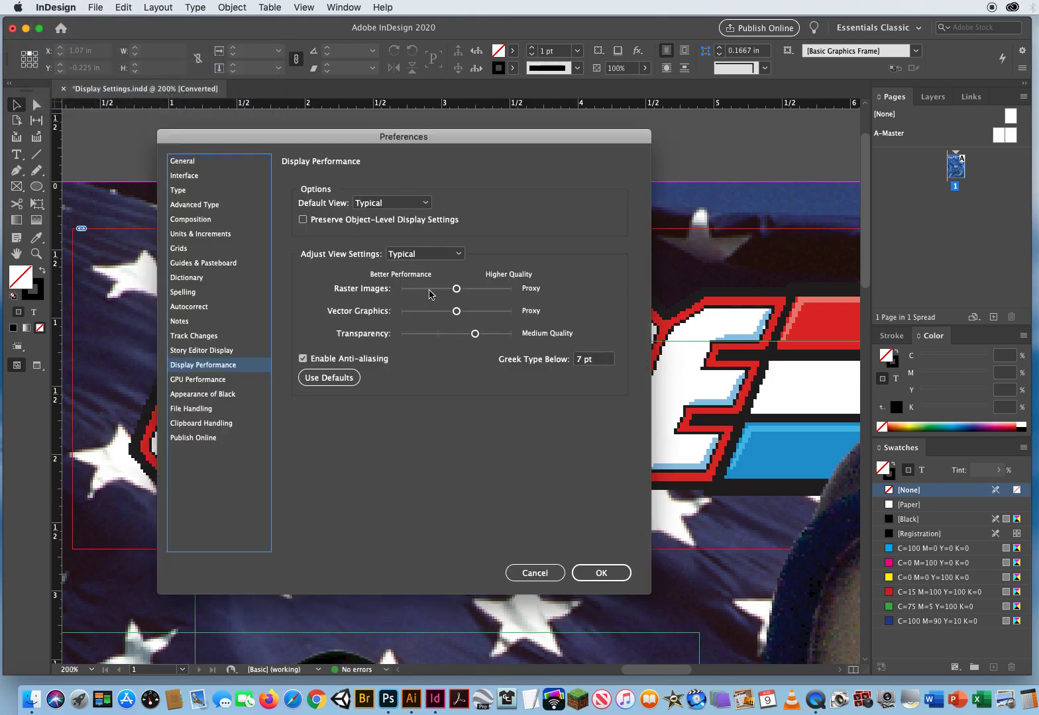
left_click(410, 258)
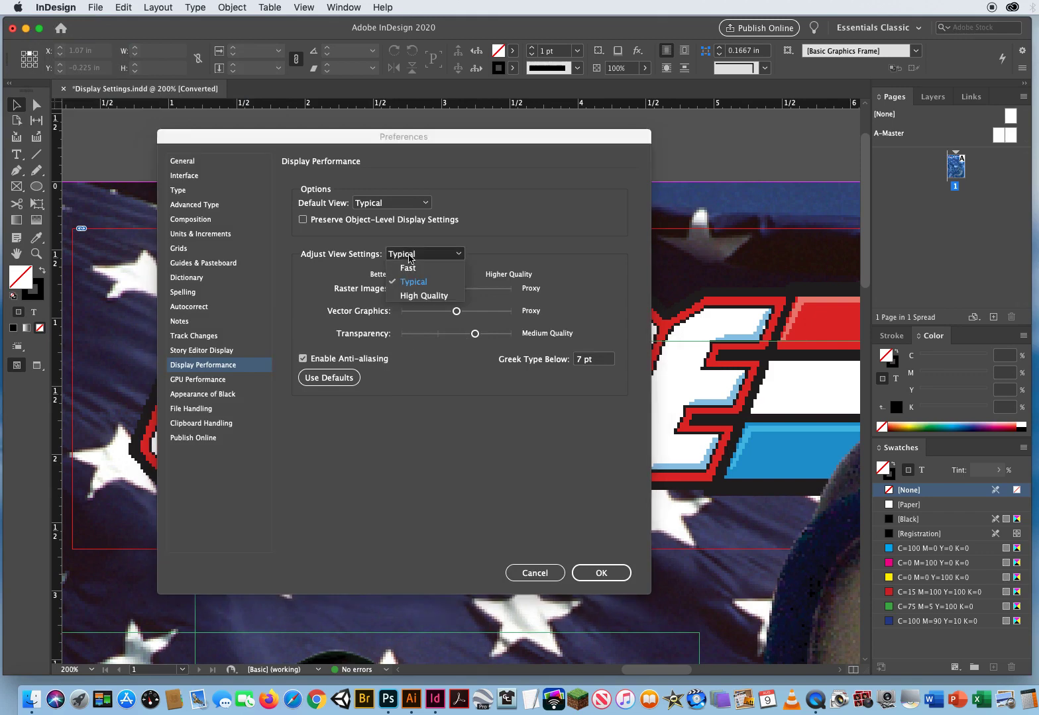
left_click(425, 296)
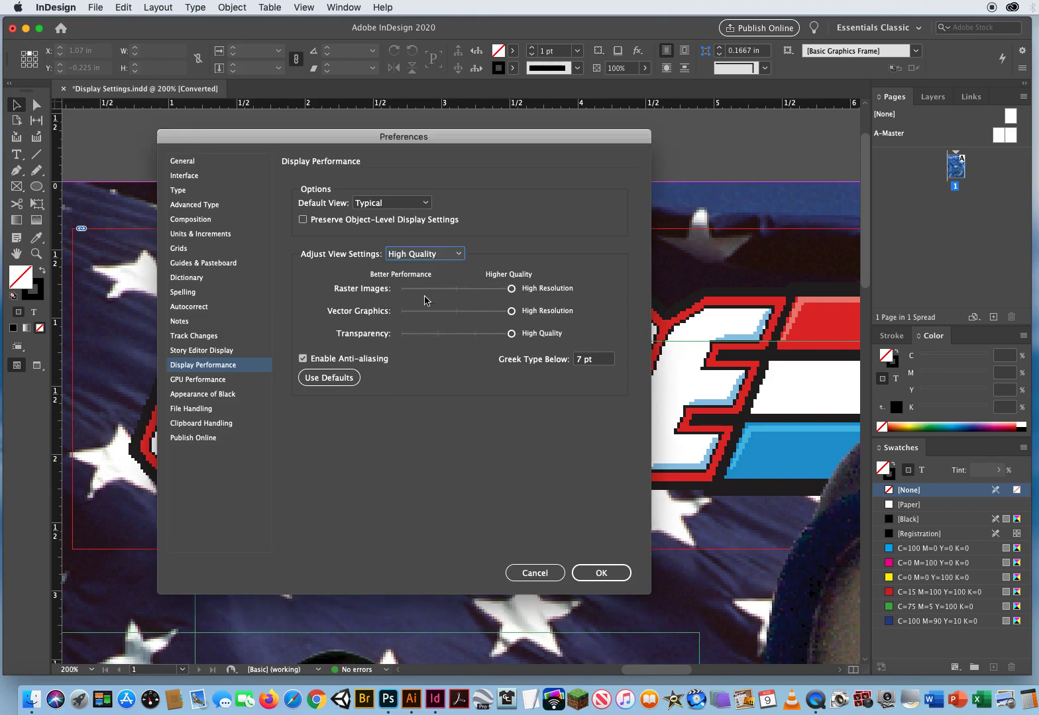
left_click(379, 204)
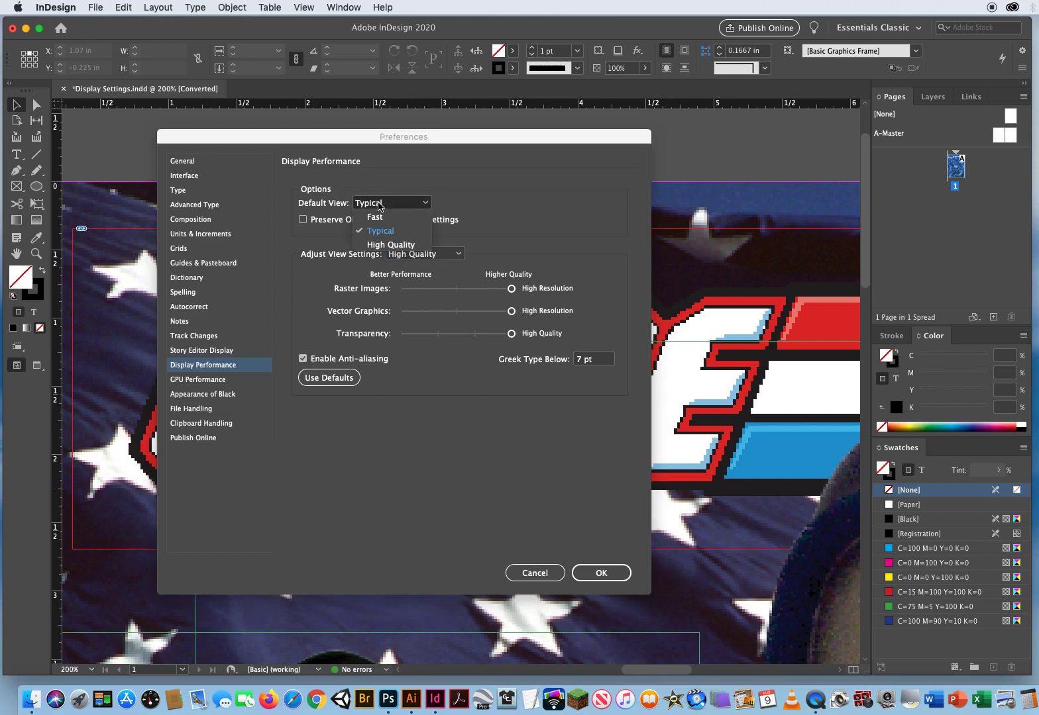
left_click(396, 245)
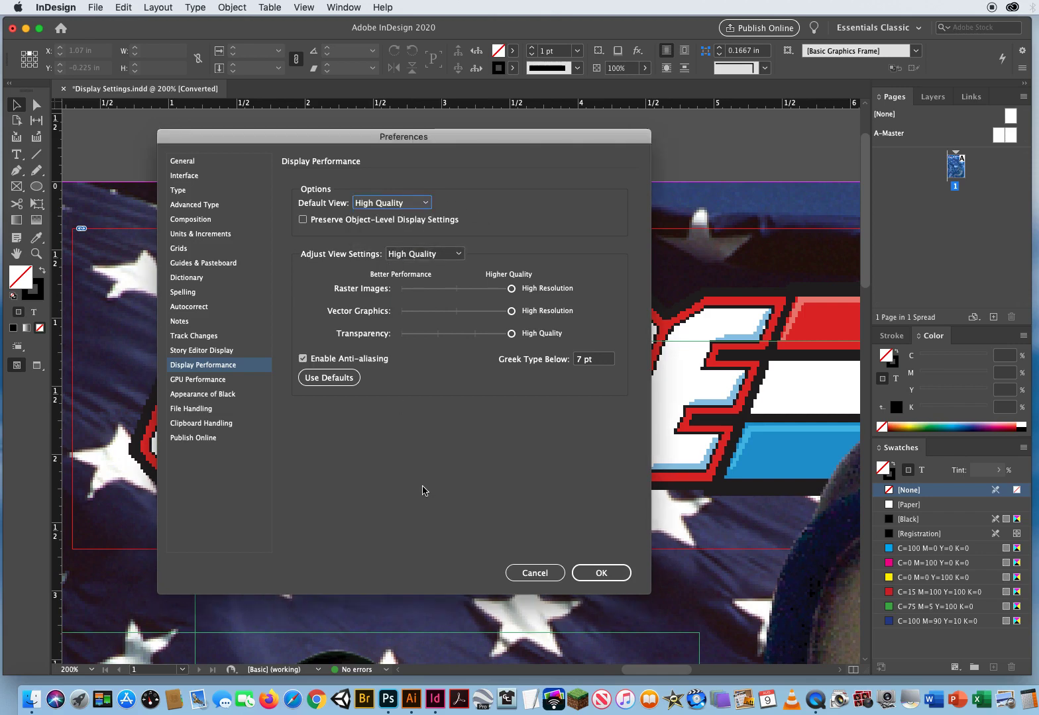
left_click(600, 573)
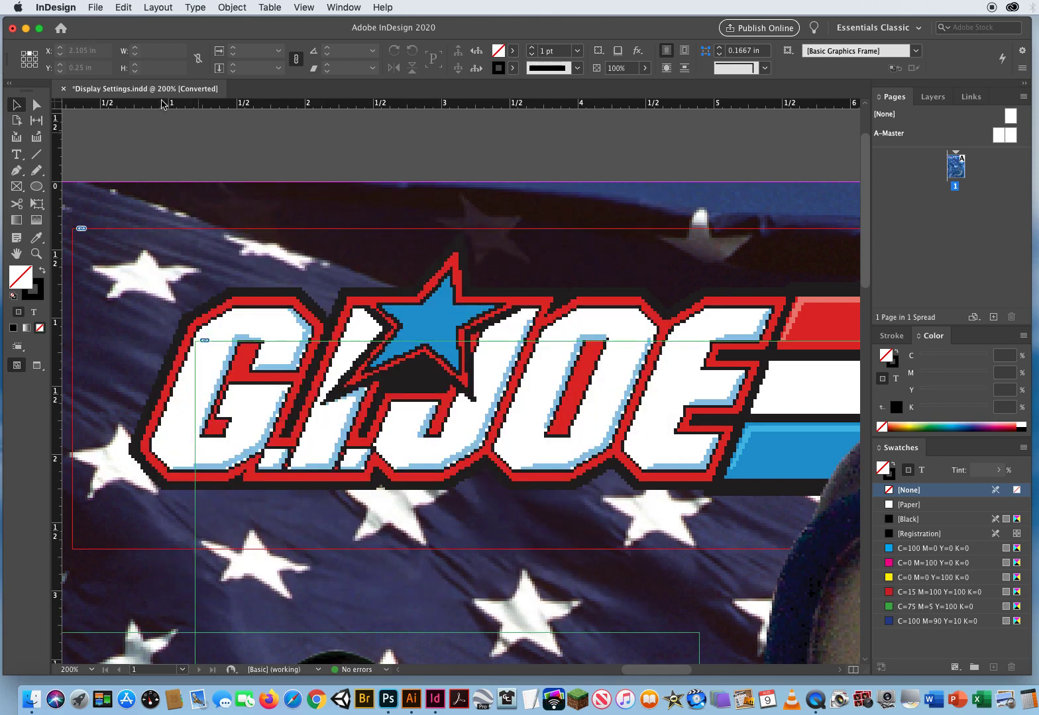
Step: Switch the document to High Quality Display under View > Display Performance
left_click(58, 8)
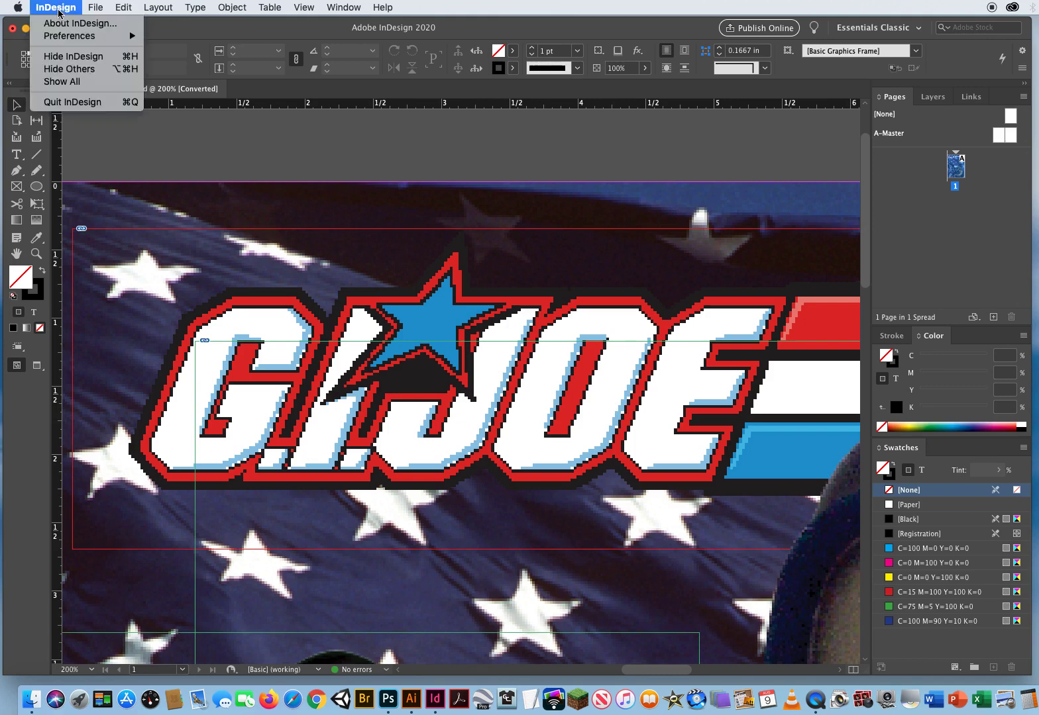
mouse_move(57, 37)
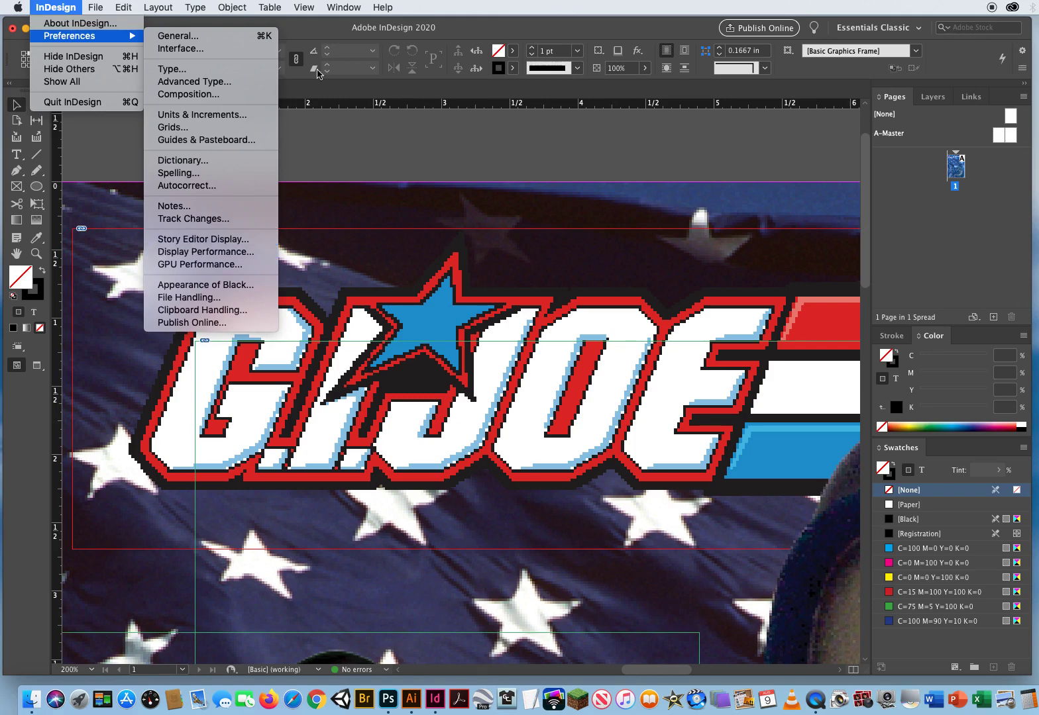
mouse_move(306, 8)
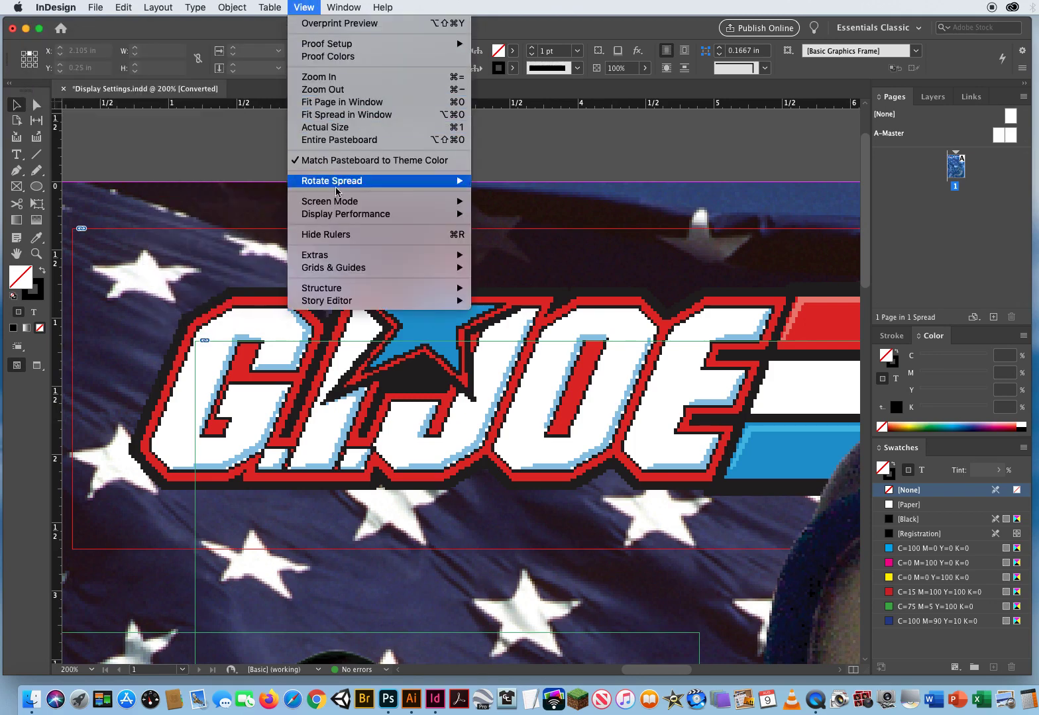
mouse_move(330, 218)
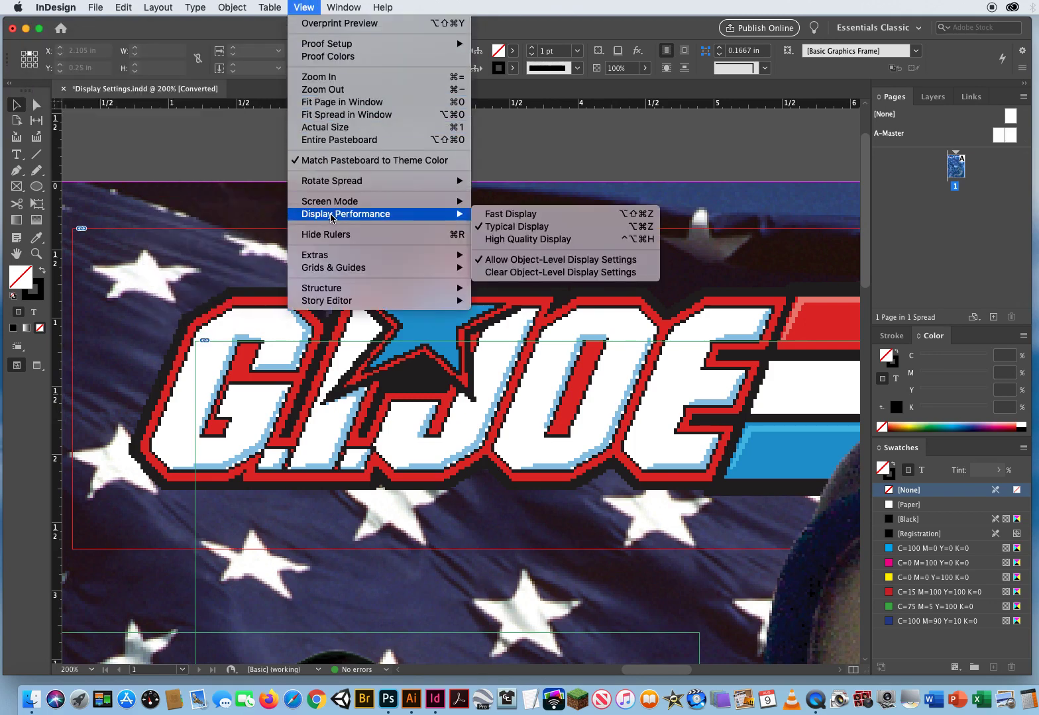
left_click(527, 241)
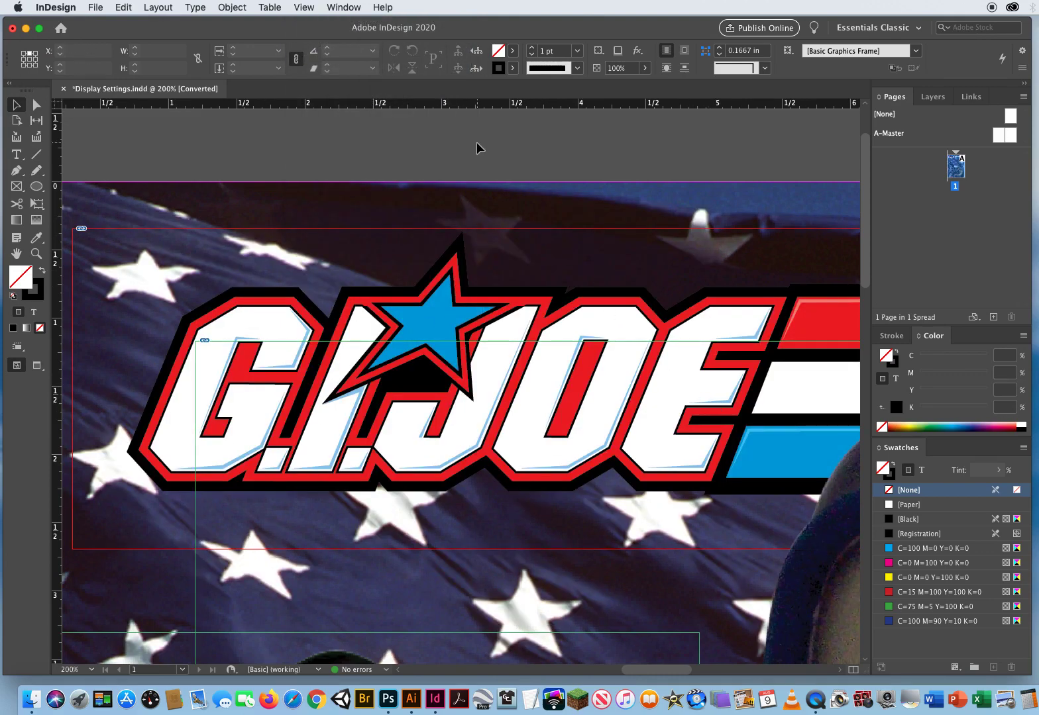
Step: Zoom to 300% and pan across the flag stars, helmet and goggles to inspect rendering sharpness
key("z")
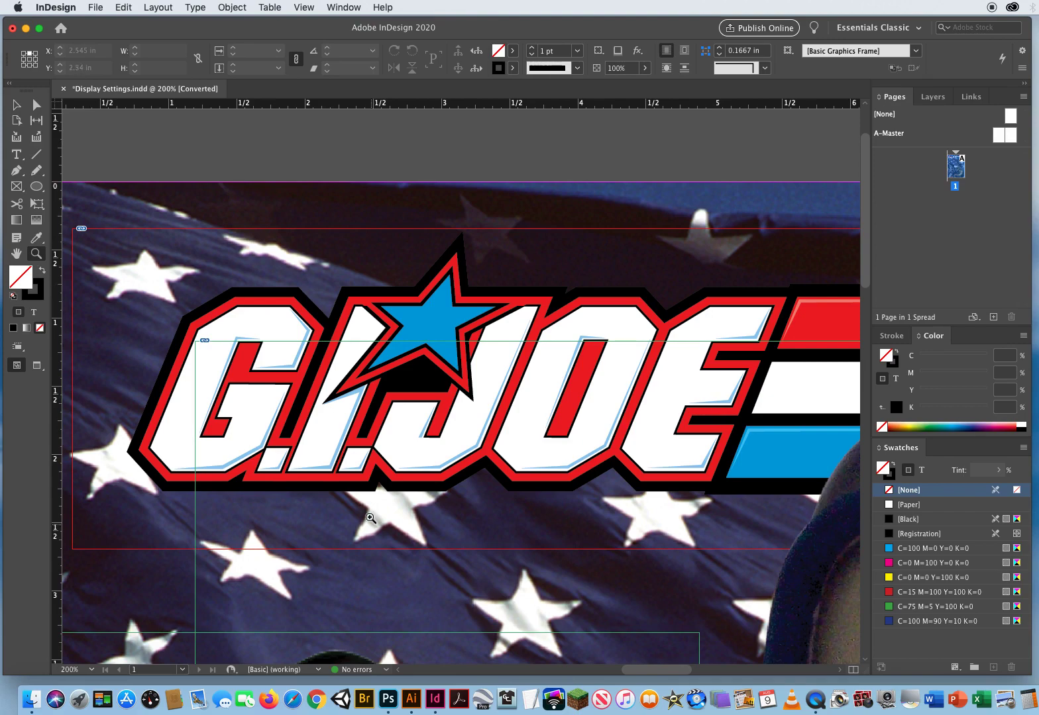
left_click(408, 522)
left_click_drag(450, 526, 447, 364)
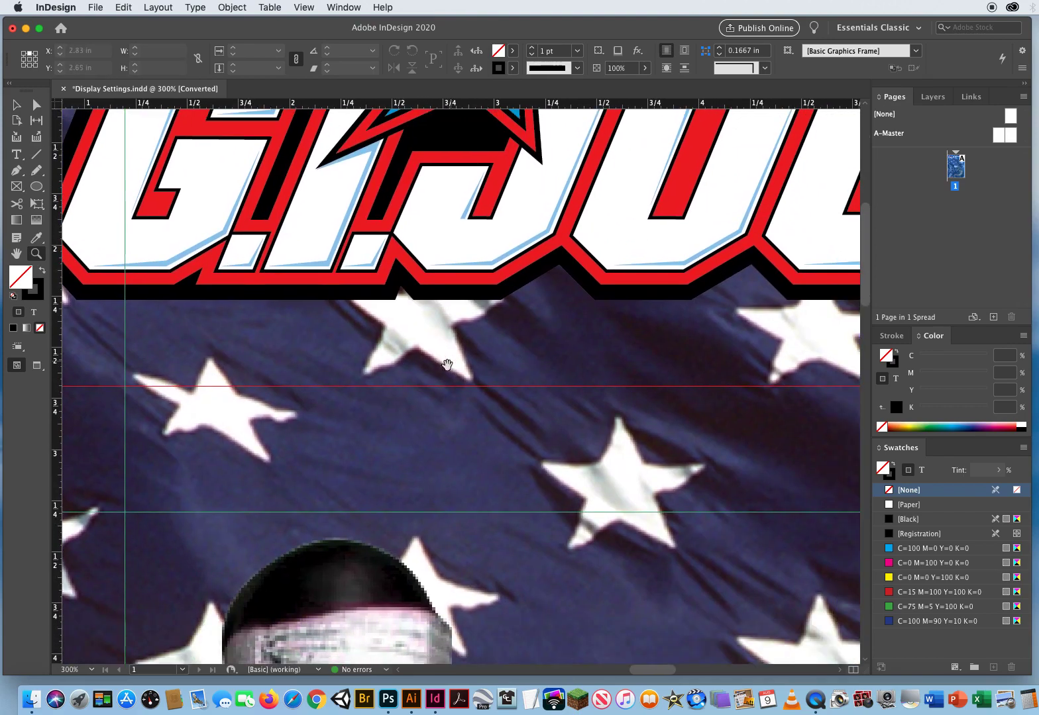
left_click_drag(546, 575, 402, 351)
left_click_drag(669, 630, 281, 336)
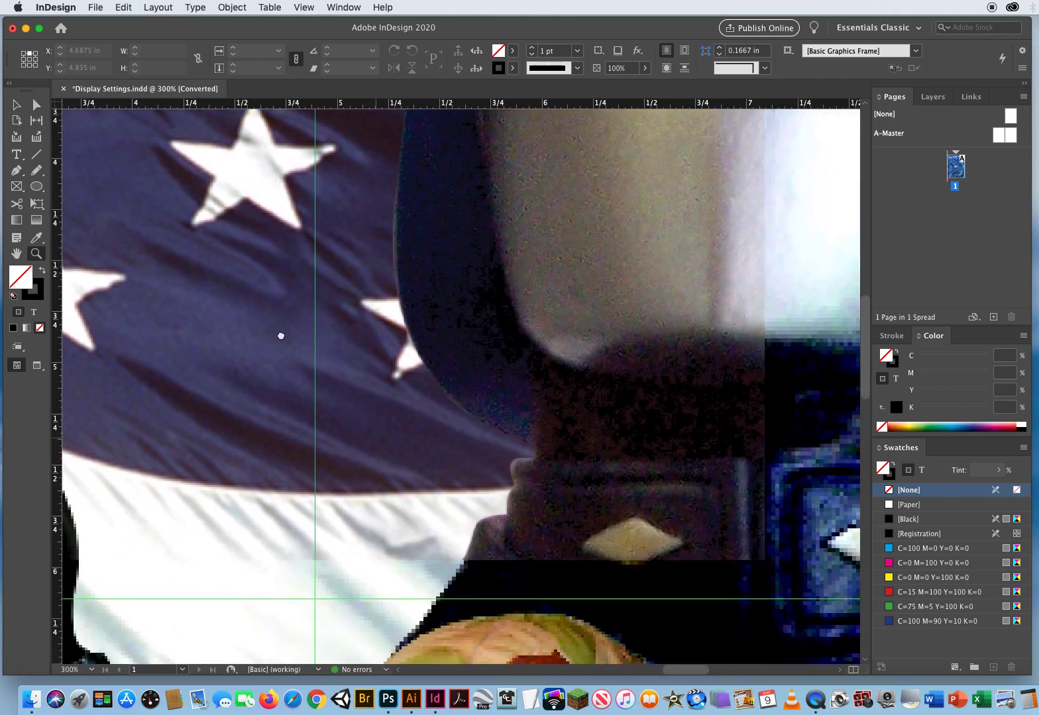
left_click_drag(432, 528, 377, 631)
left_click_drag(479, 505, 479, 557)
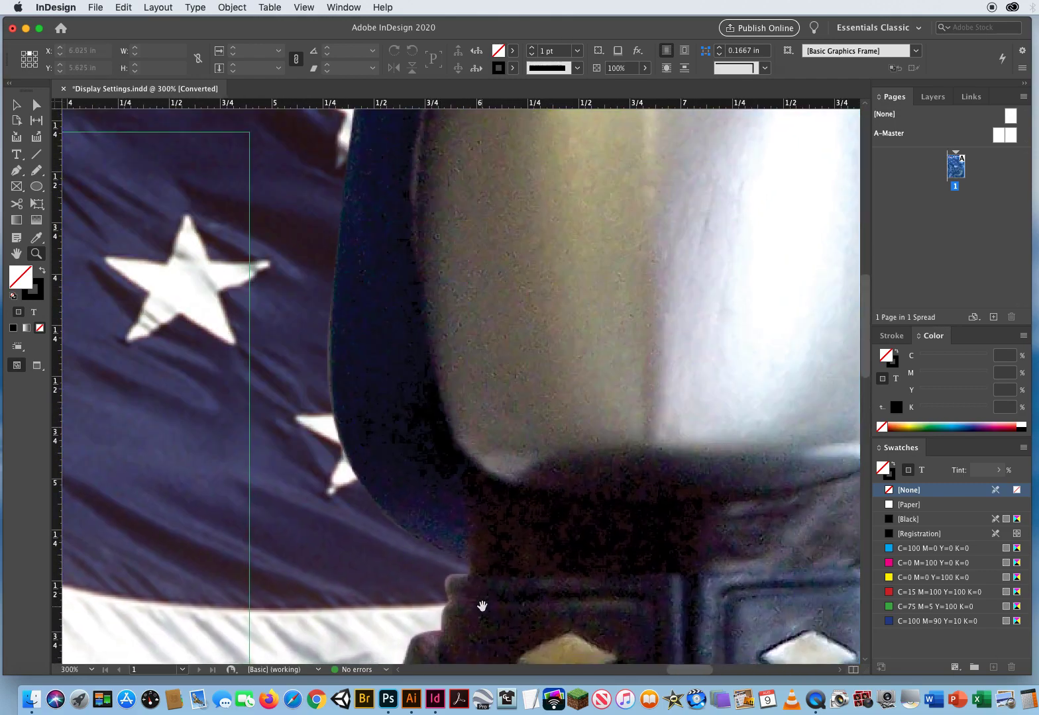
left_click_drag(482, 606, 479, 500)
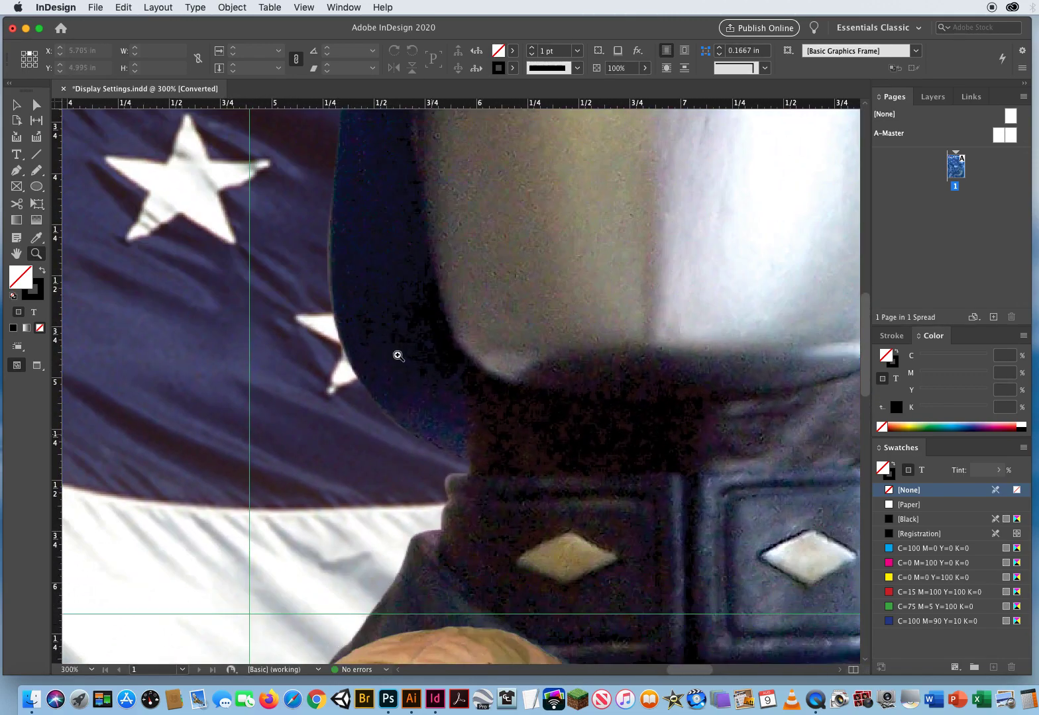
Step: Zoom out to 50% so the whole G.I. JOE cover page is visible
left_click(393, 410, "alt")
left_click(393, 410, "alt")
left_click(394, 410, "alt")
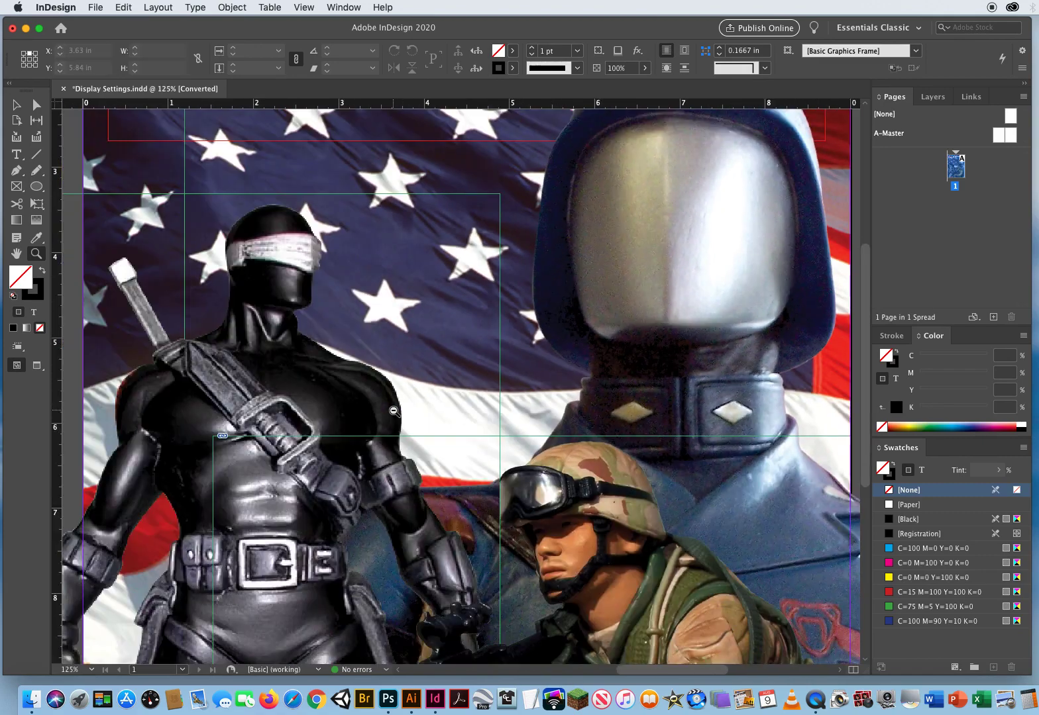
left_click(394, 411, "alt")
left_click(394, 410, "alt")
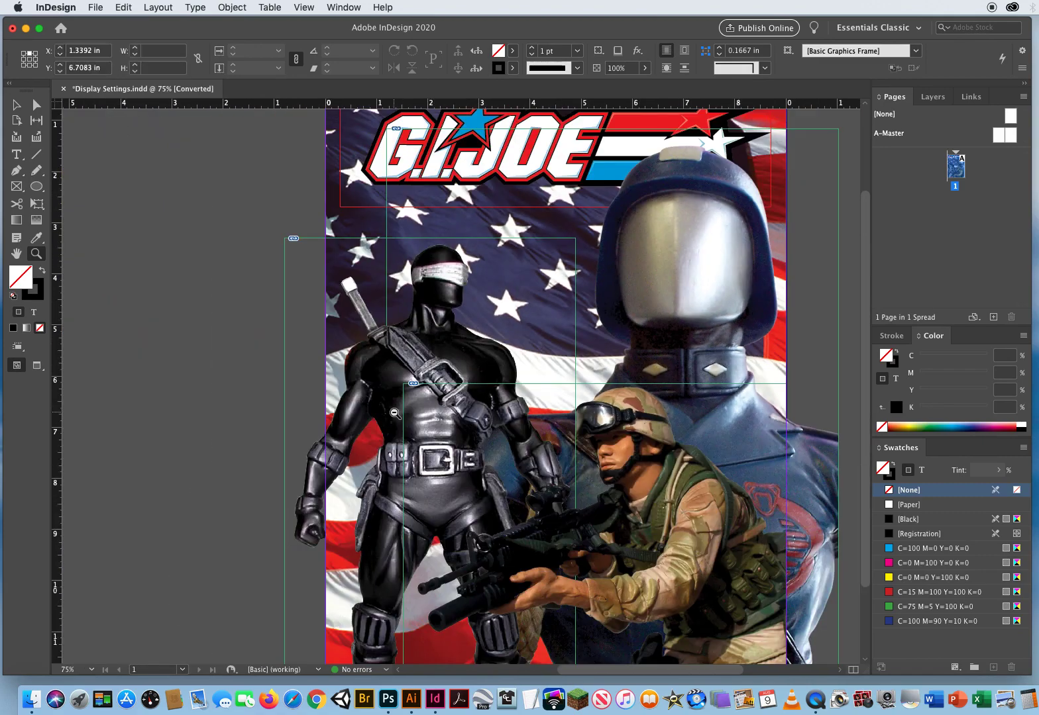
left_click(395, 412, "alt")
left_click_drag(443, 403, 302, 407)
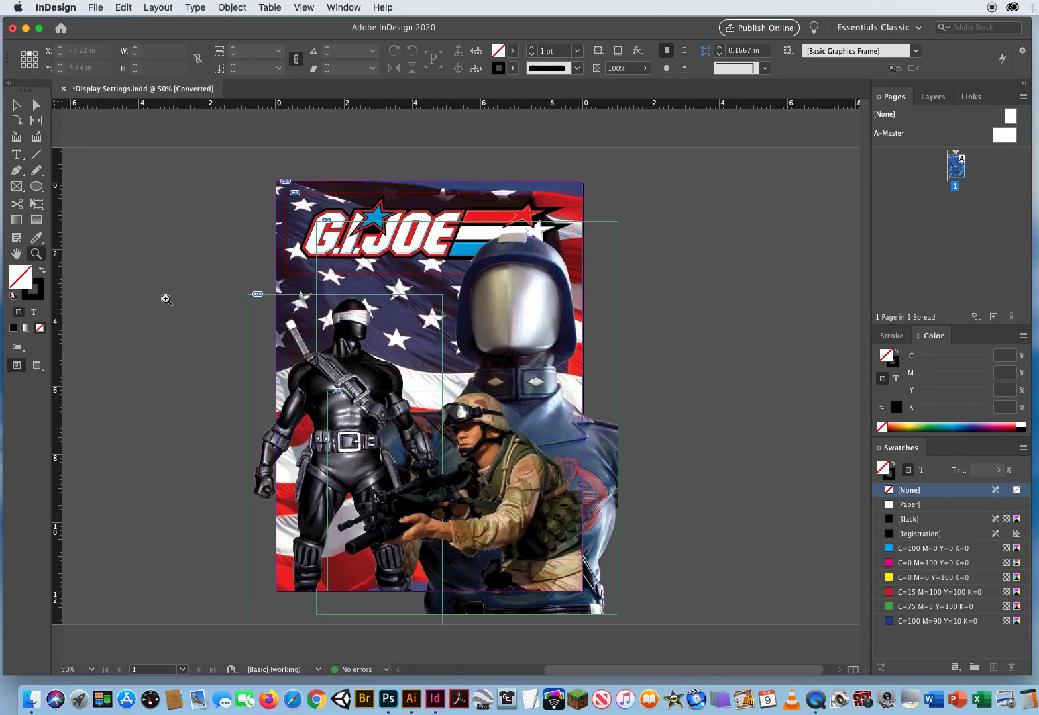
Step: Return to the Selection tool and confirm View > Display Performance is still High Quality
left_click(21, 108)
left_click(53, 8)
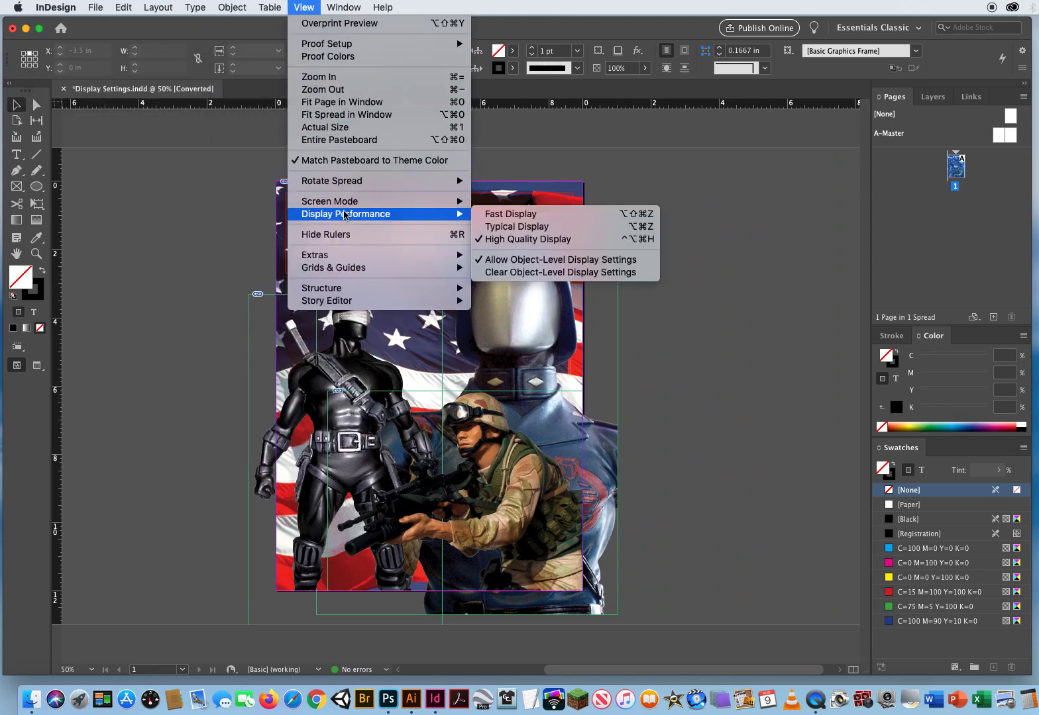
left_click(204, 233)
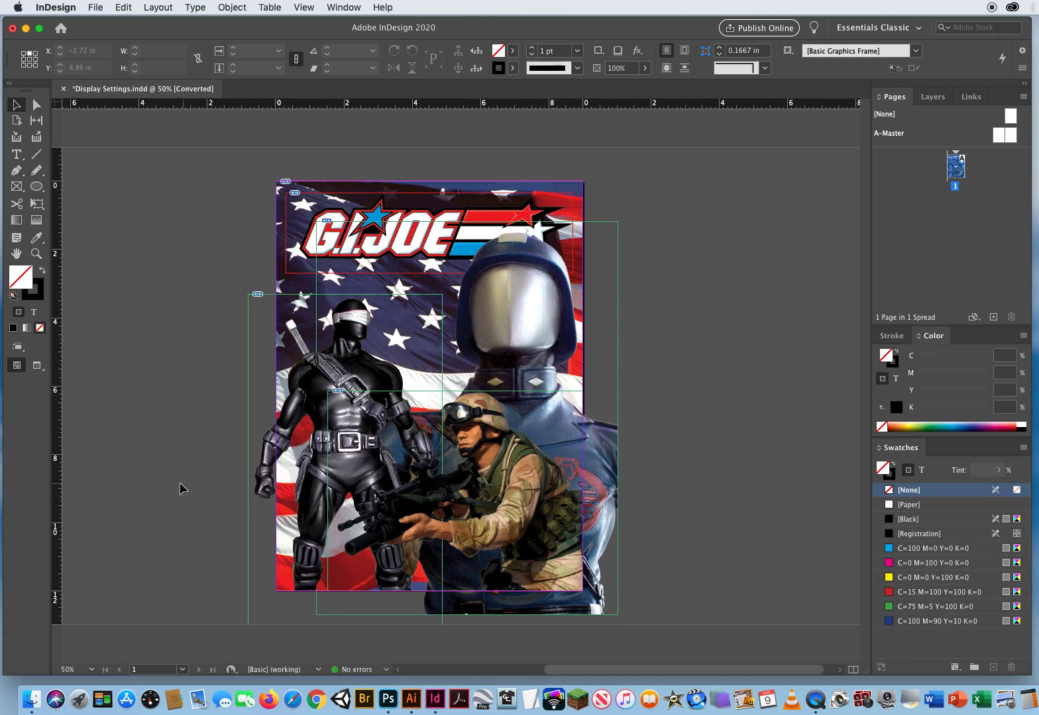
Step: Toggle Preview mode with W to view the cover without guides, then close Display Settings.indd
key("w")
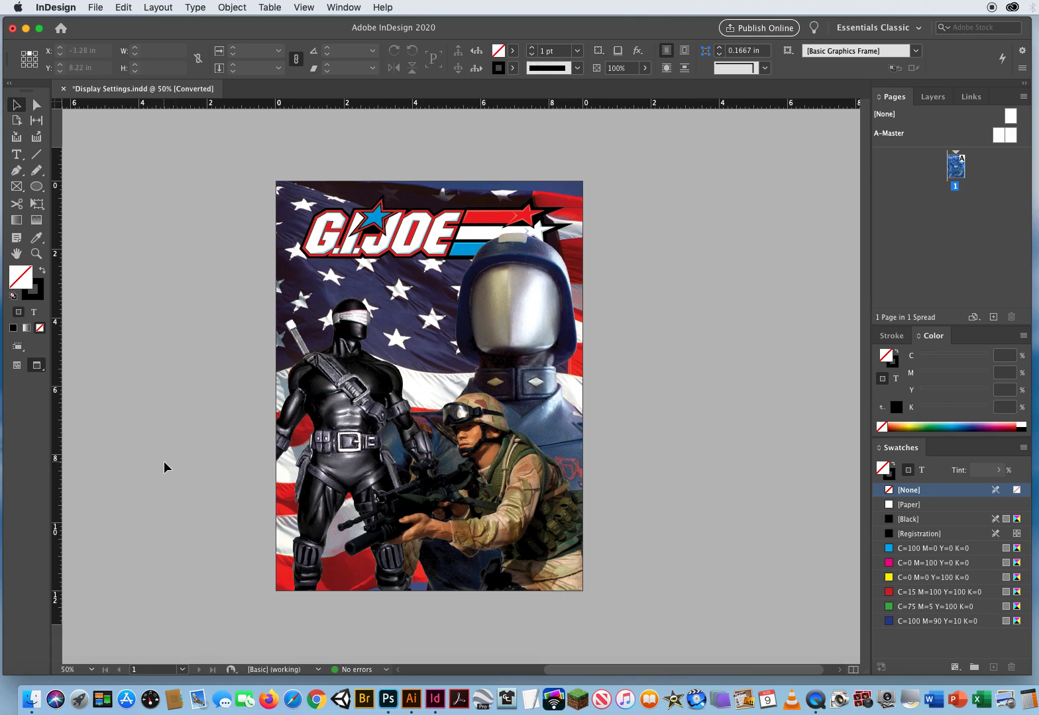
key("w")
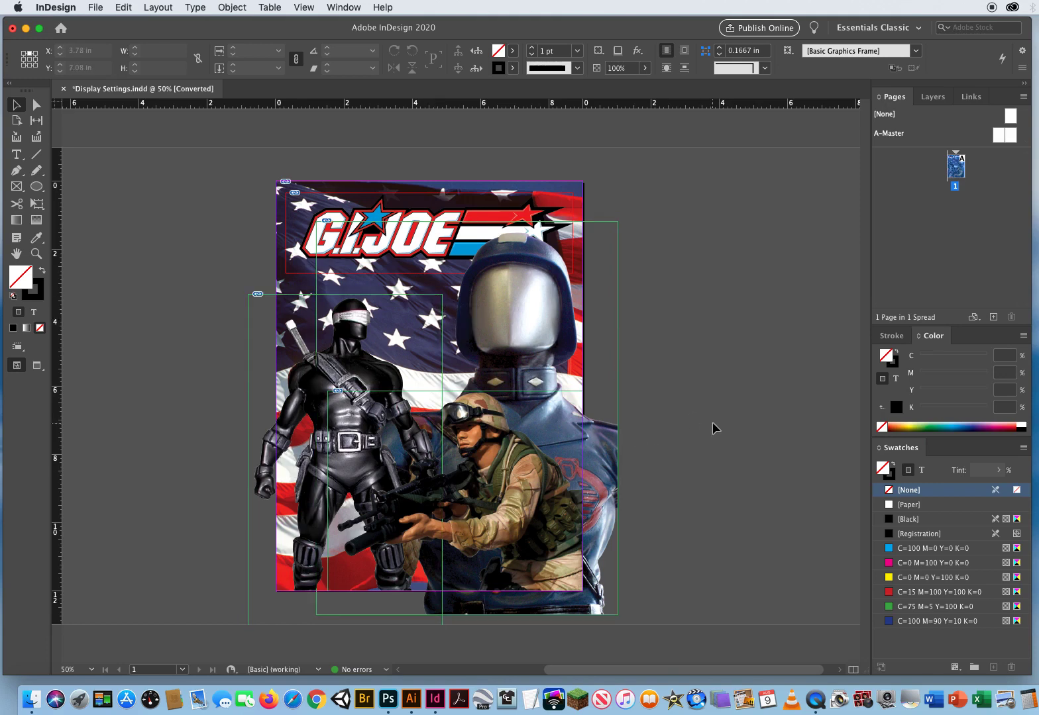
key("w")
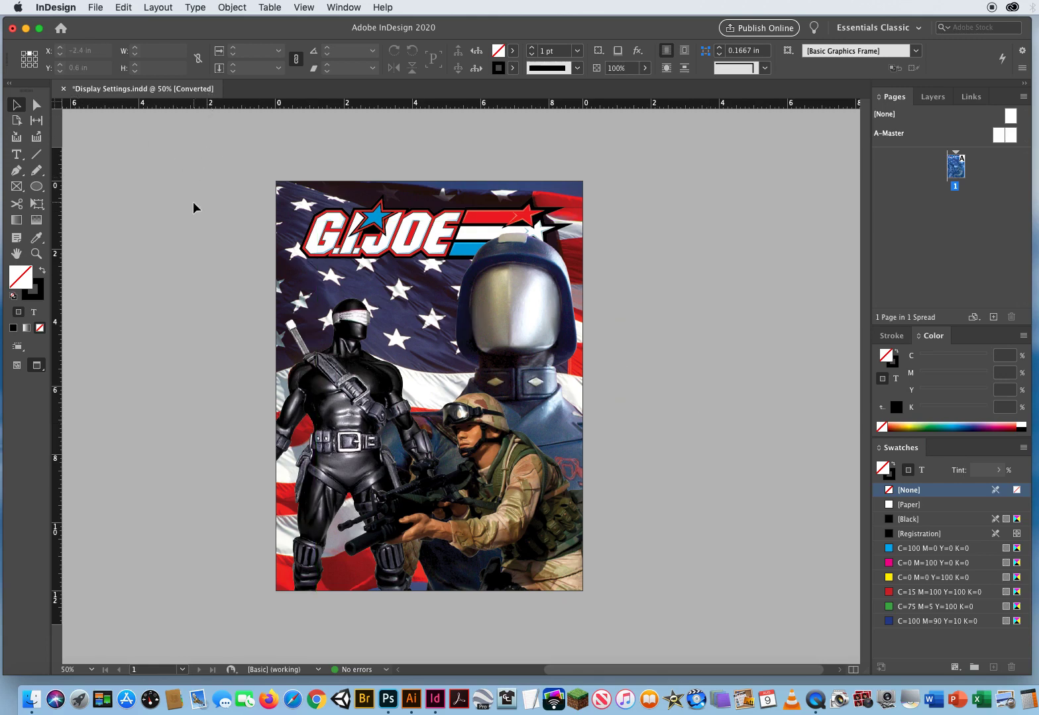
left_click(63, 88)
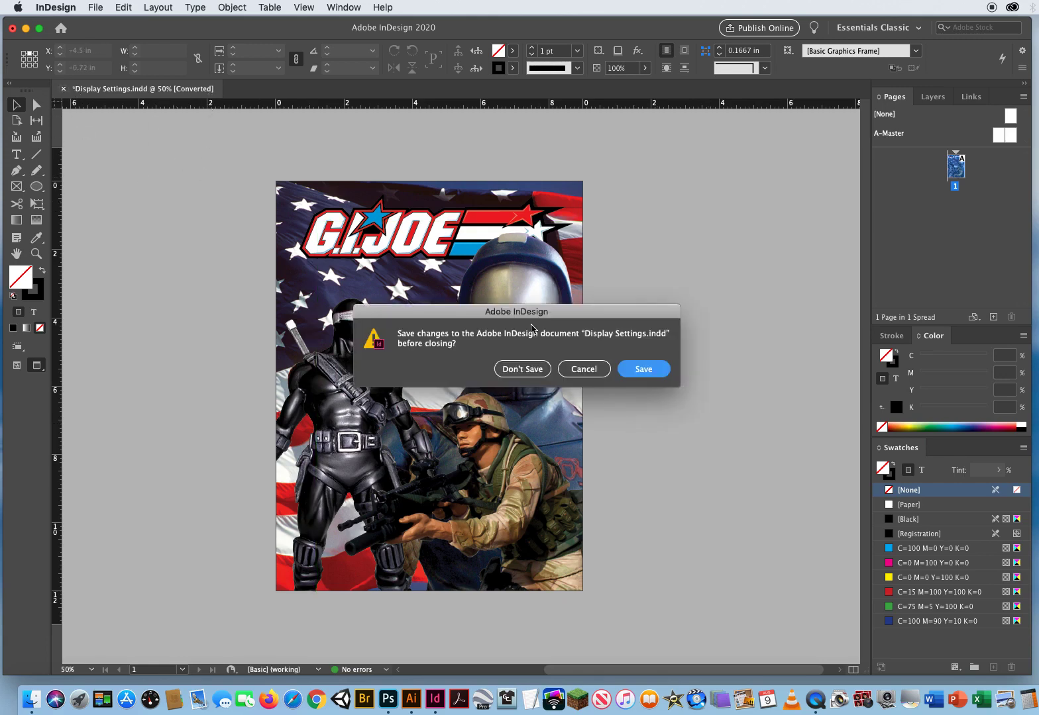